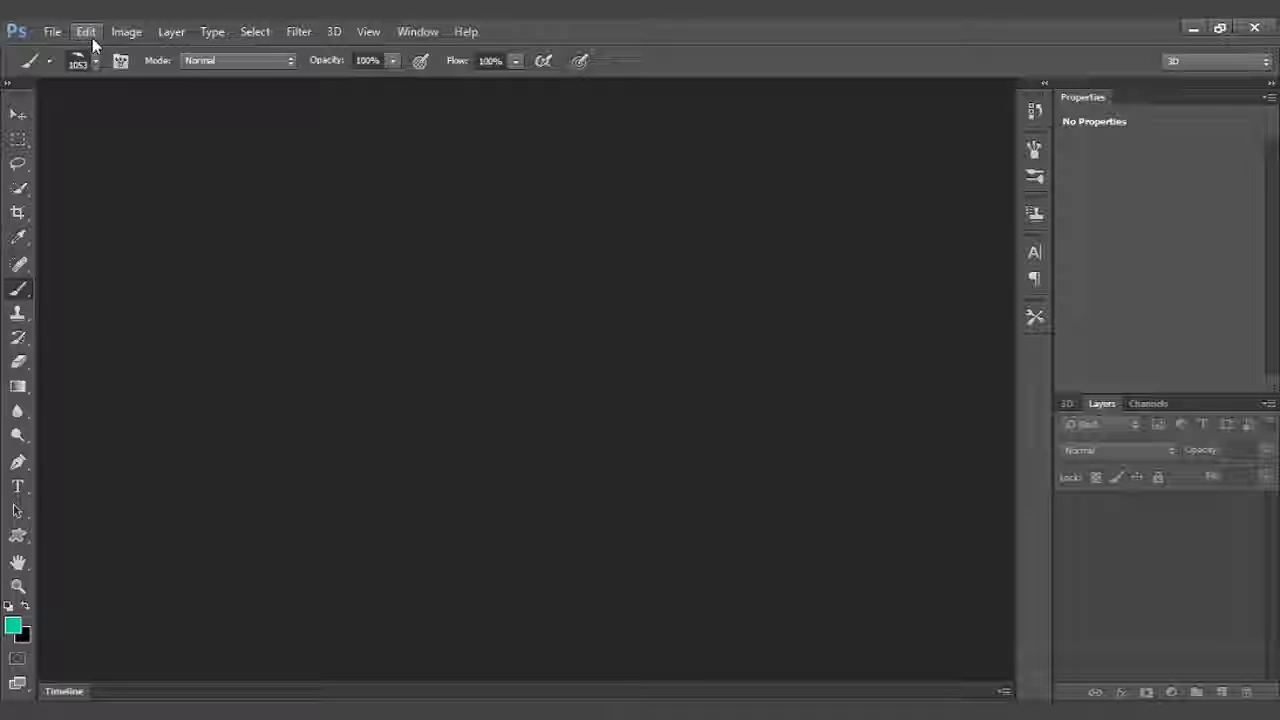
# Open the File menu from the empty Photoshop workspace.
pyautogui.click(52, 31)
# Create a new blank white document and dock it in the workspace.
pyautogui.click(80, 52)
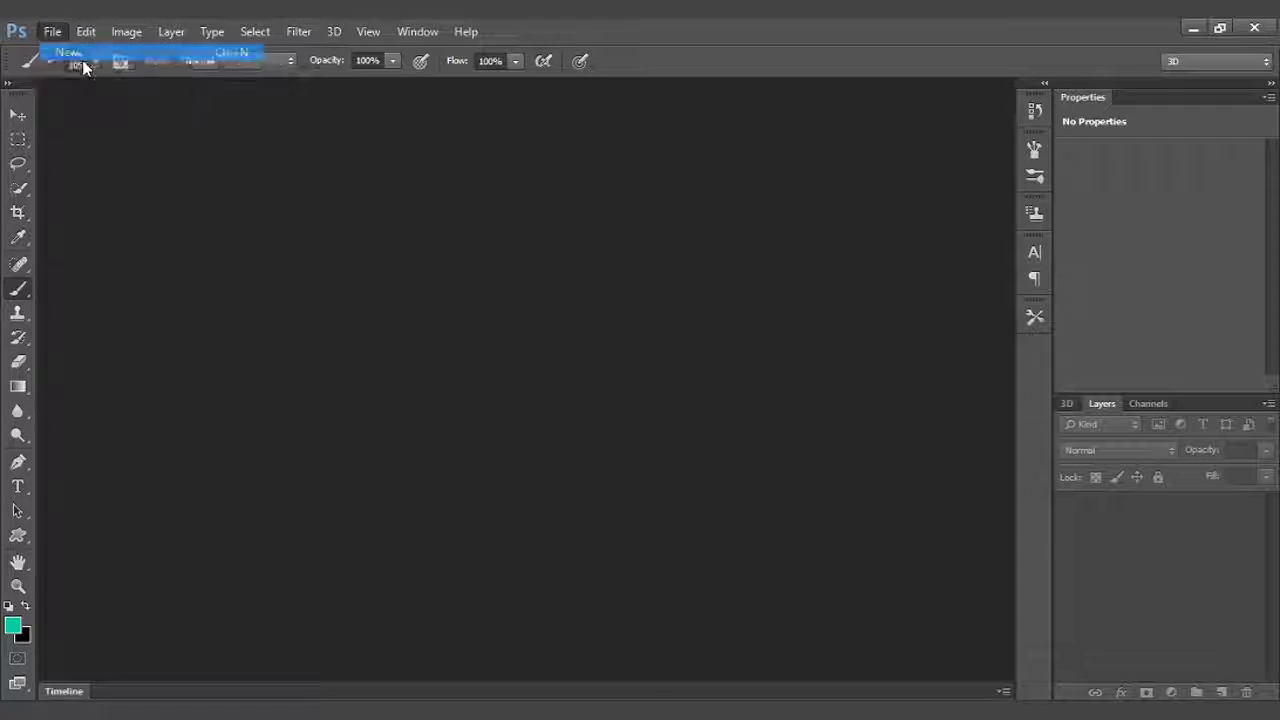
pyautogui.click(738, 211)
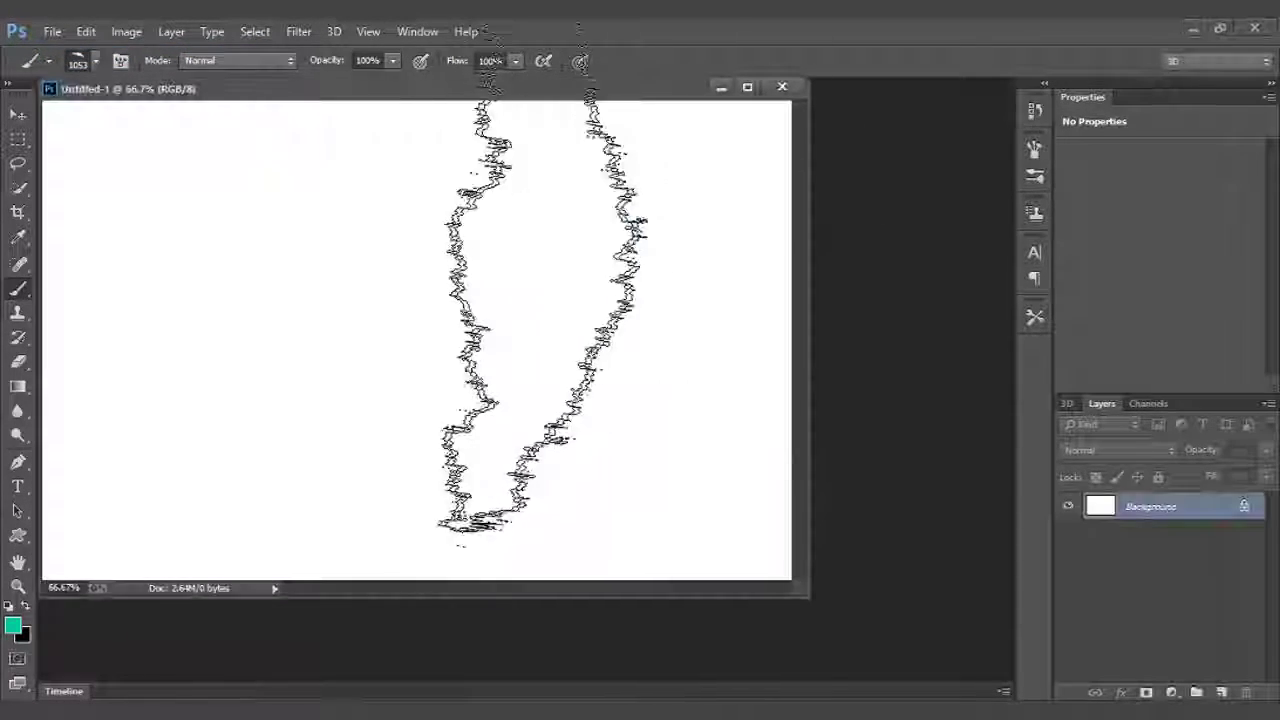
pyautogui.moveTo(382, 110); pyautogui.dragTo(423, 85)
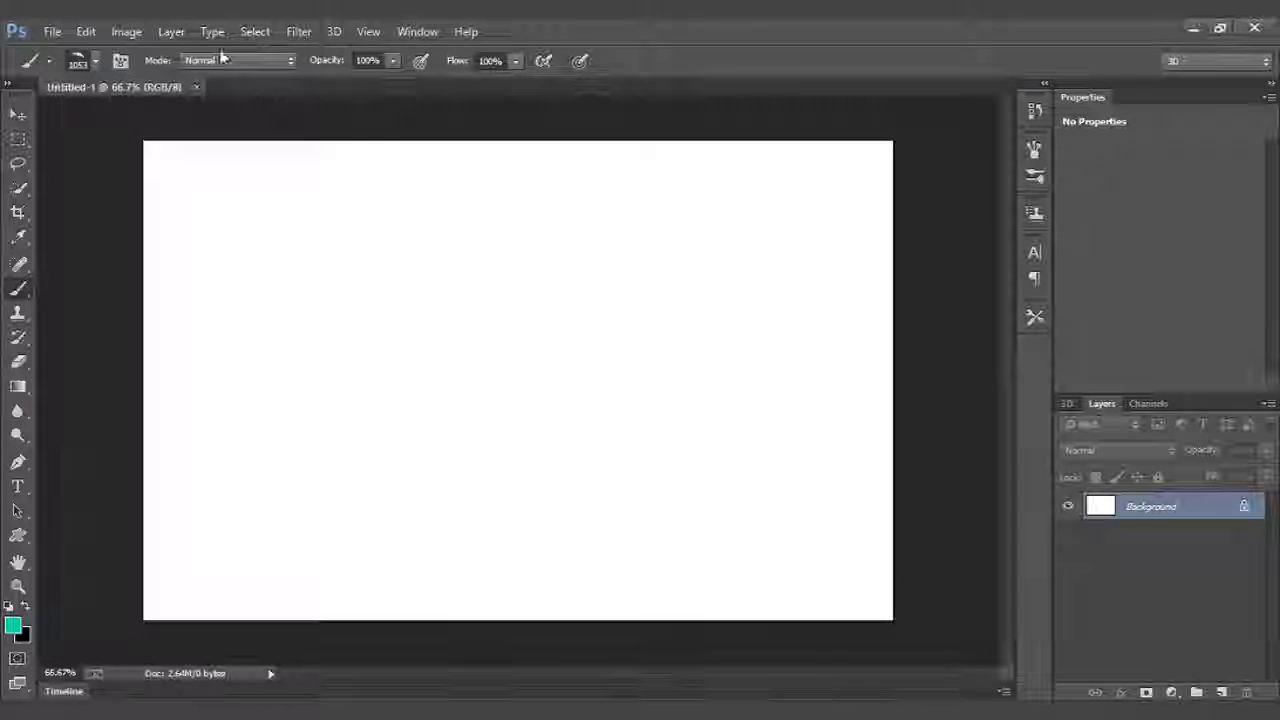
# Place the Desktop photo 600194 (1) into the document as a linked file.
pyautogui.click(52, 31)
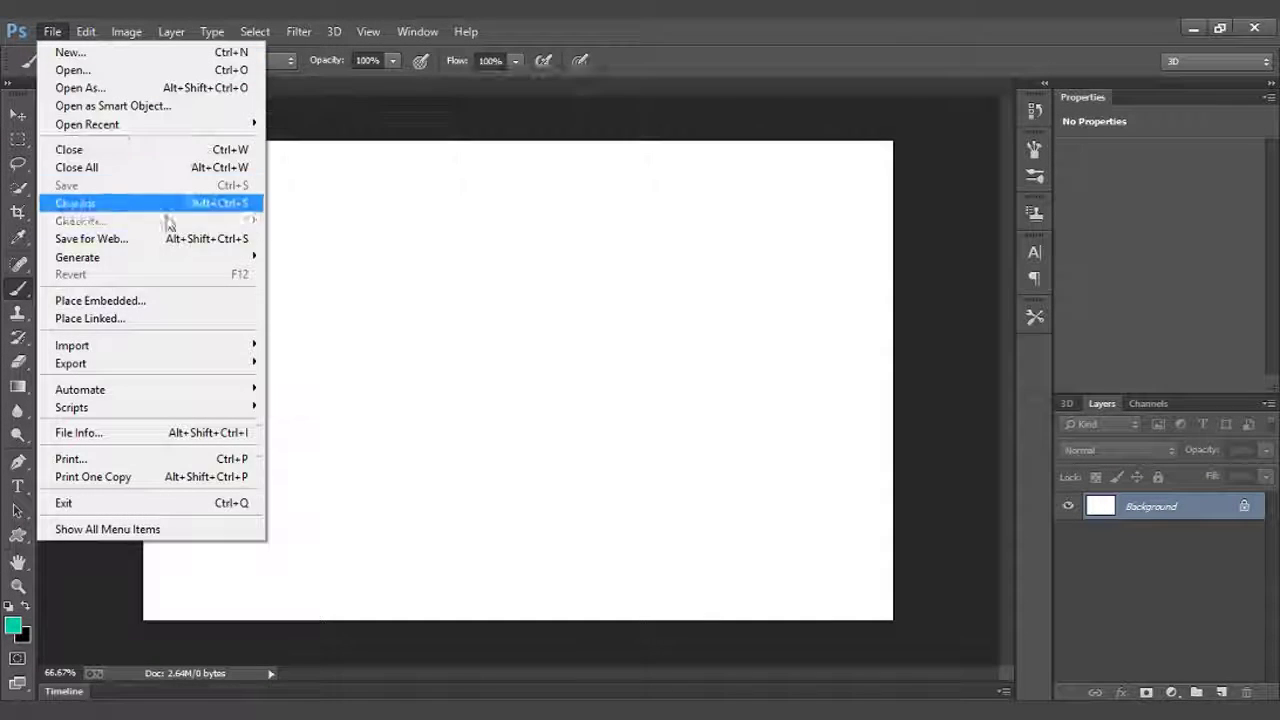
pyautogui.click(150, 318)
pyautogui.click(452, 198)
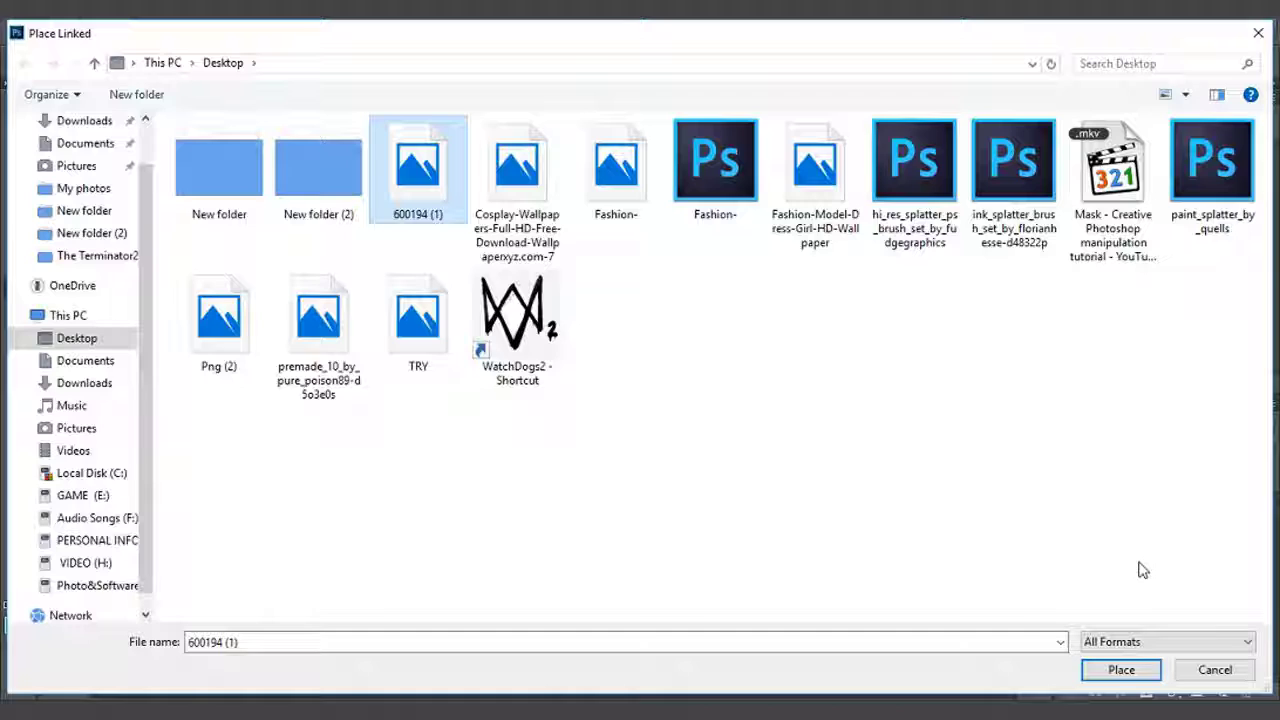
pyautogui.click(1120, 670)
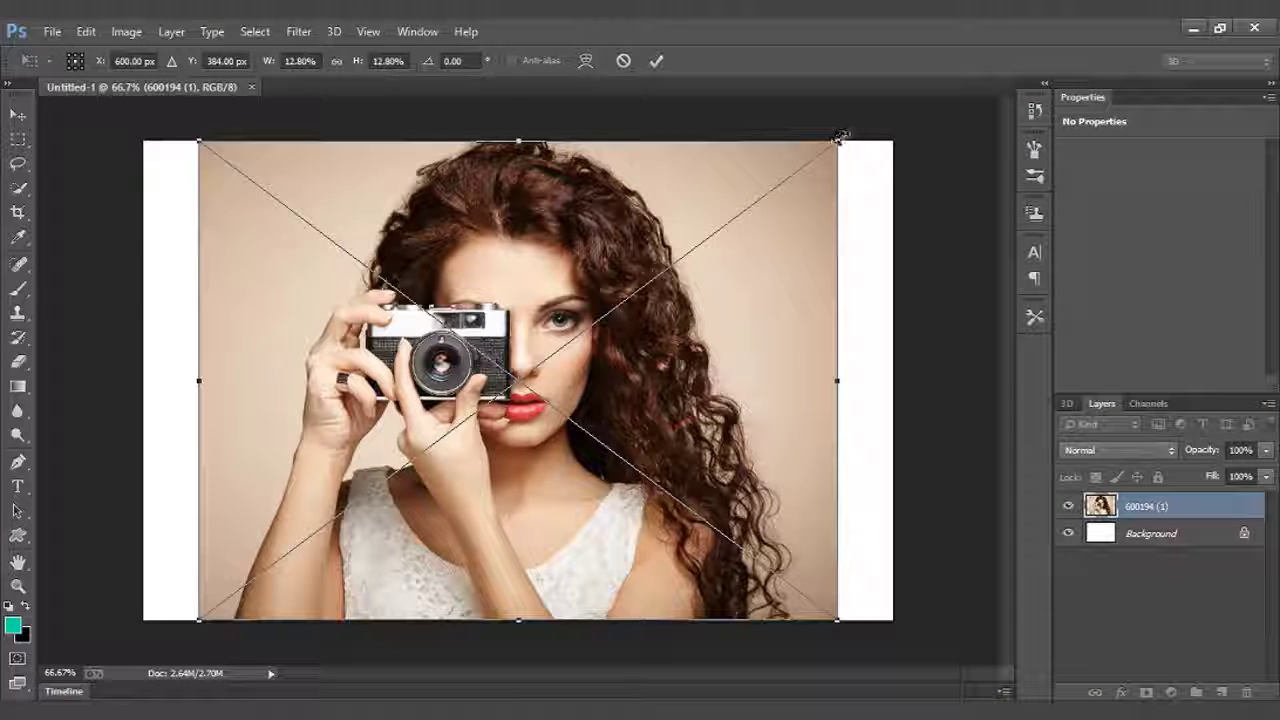
# Scale up the placed 600194 (1) portrait and shift it until it fills the canvas.
pyautogui.moveTo(843, 140); pyautogui.dragTo(934, 69)
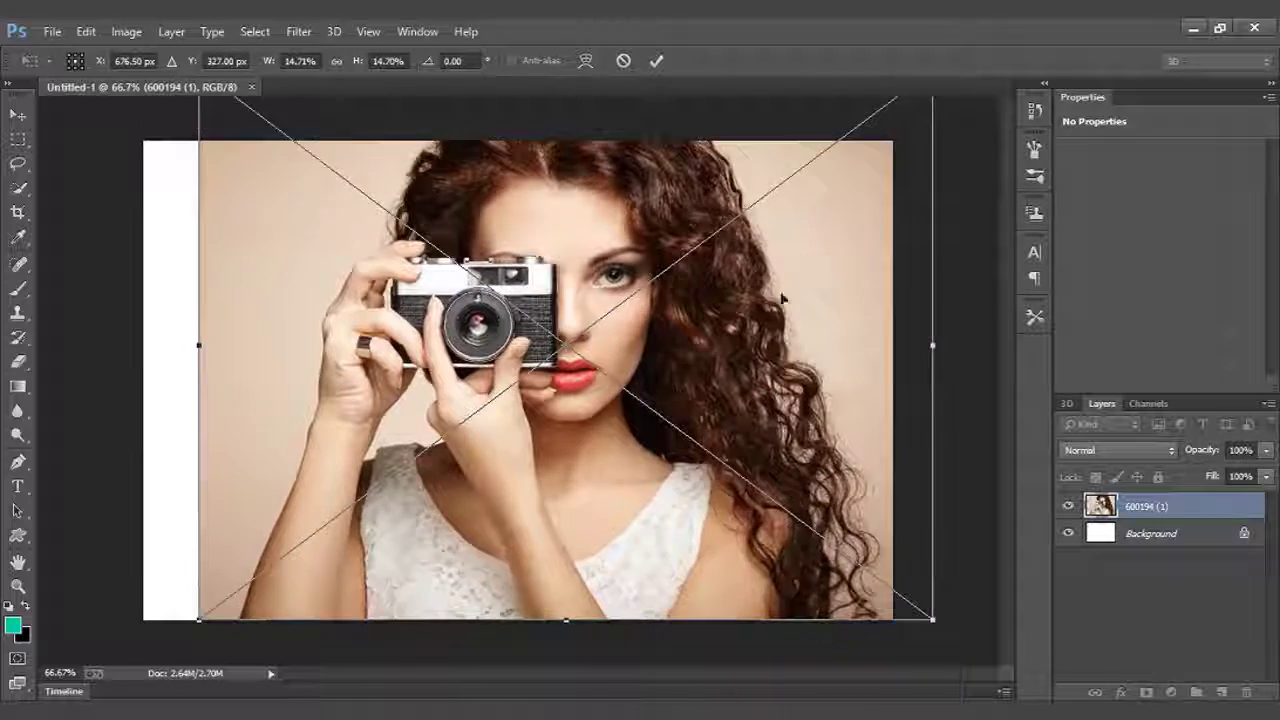
pyautogui.moveTo(801, 271); pyautogui.dragTo(742, 335)
pyautogui.moveTo(881, 129); pyautogui.dragTo(908, 122)
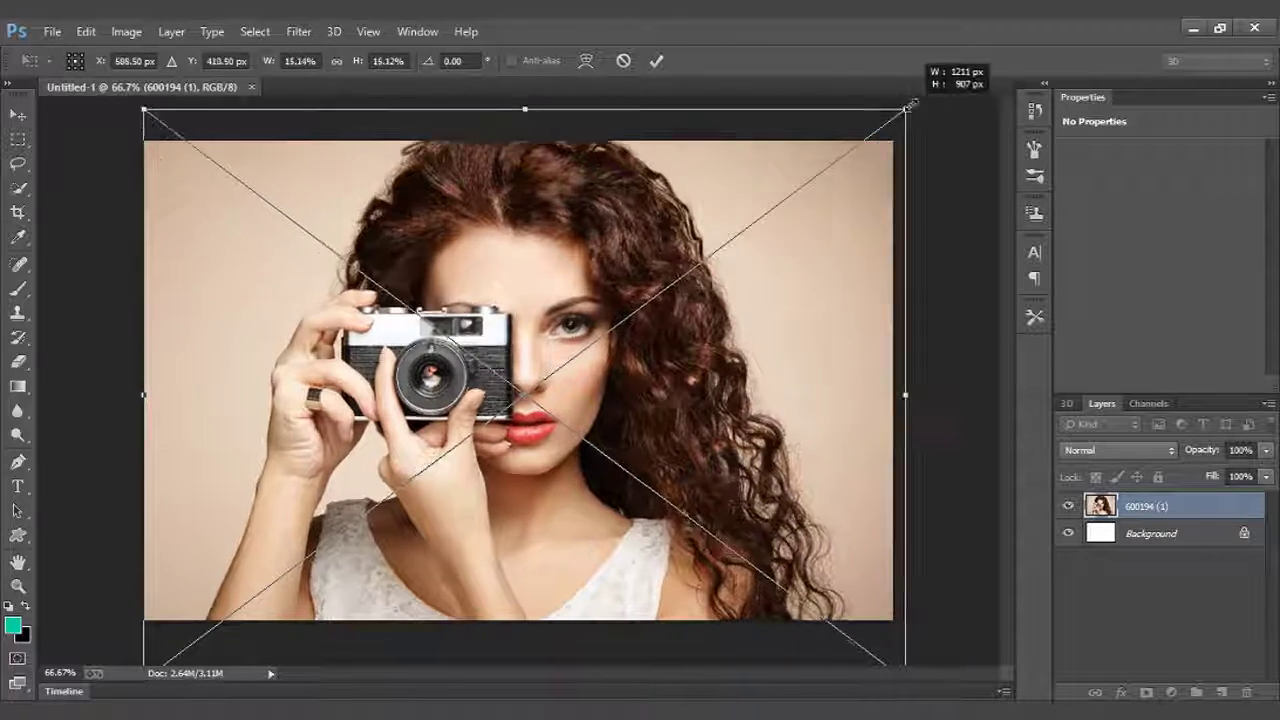
pyautogui.moveTo(786, 240); pyautogui.dragTo(781, 262)
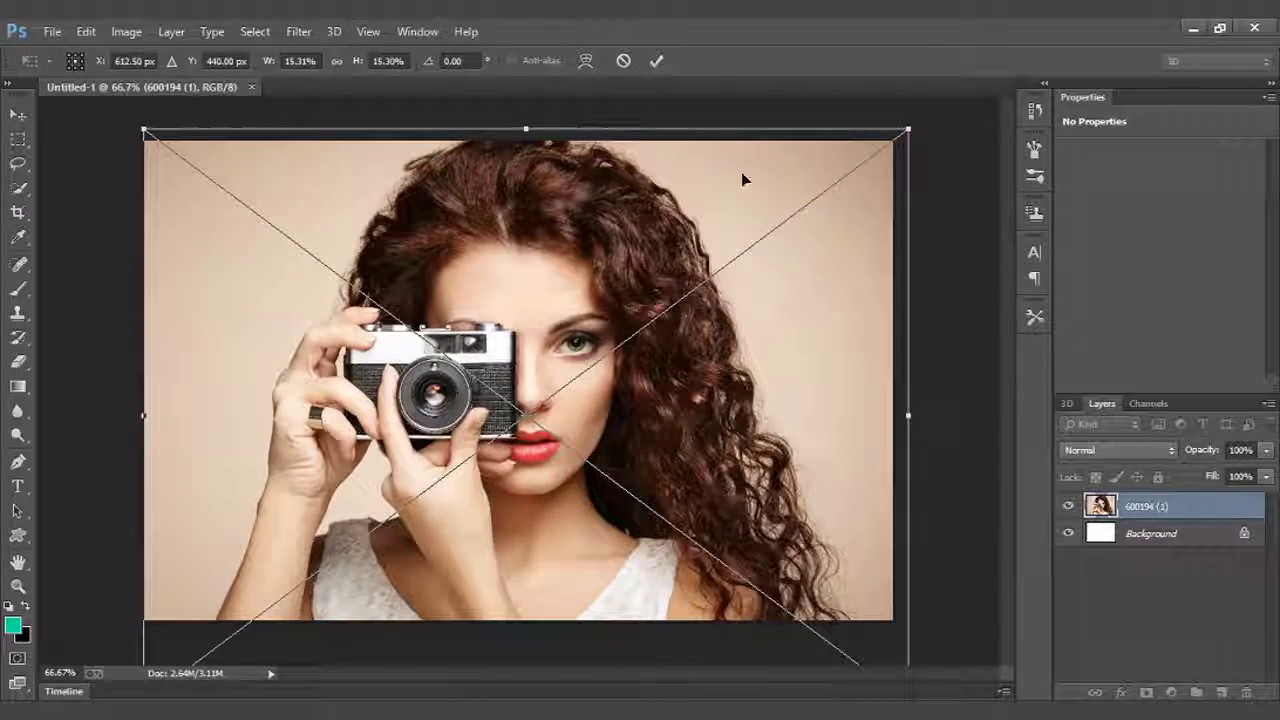
pyautogui.moveTo(663, 174); pyautogui.dragTo(671, 186)
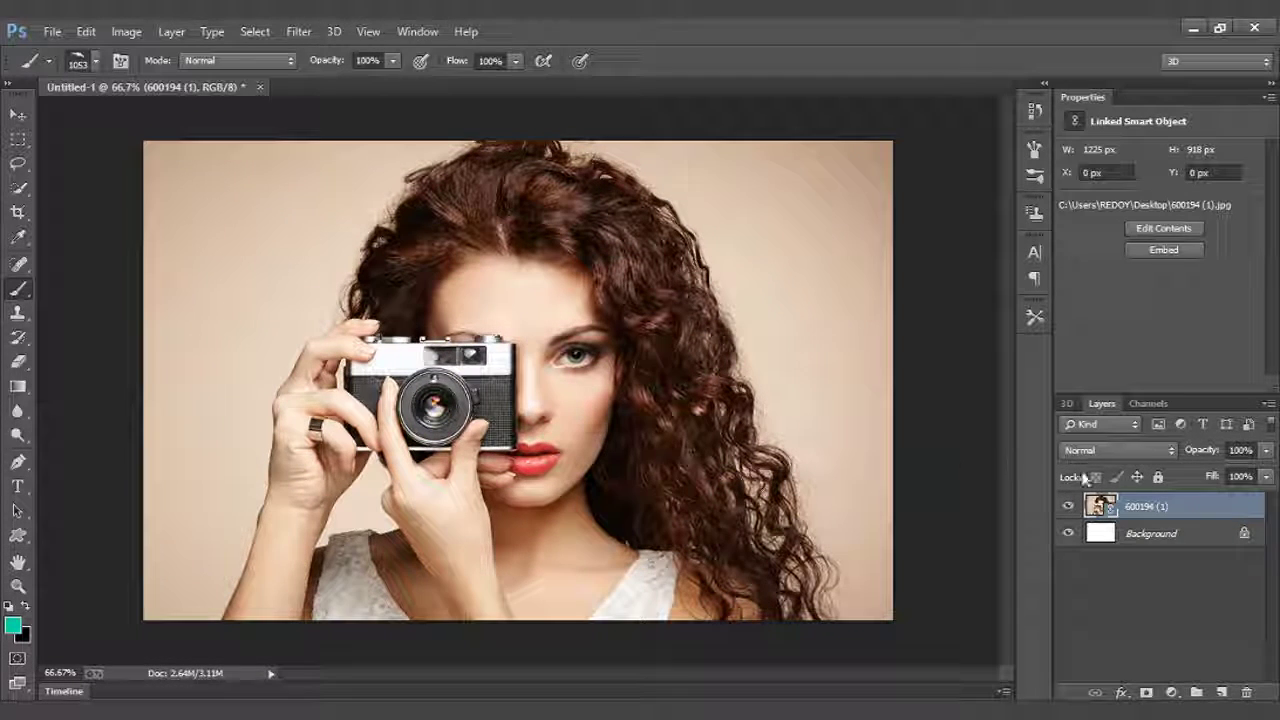
# Unlock the background as Layer 0, then paint the portrait's layer mask black to hide it.
pyautogui.click(1244, 535)
pyautogui.click(1175, 511)
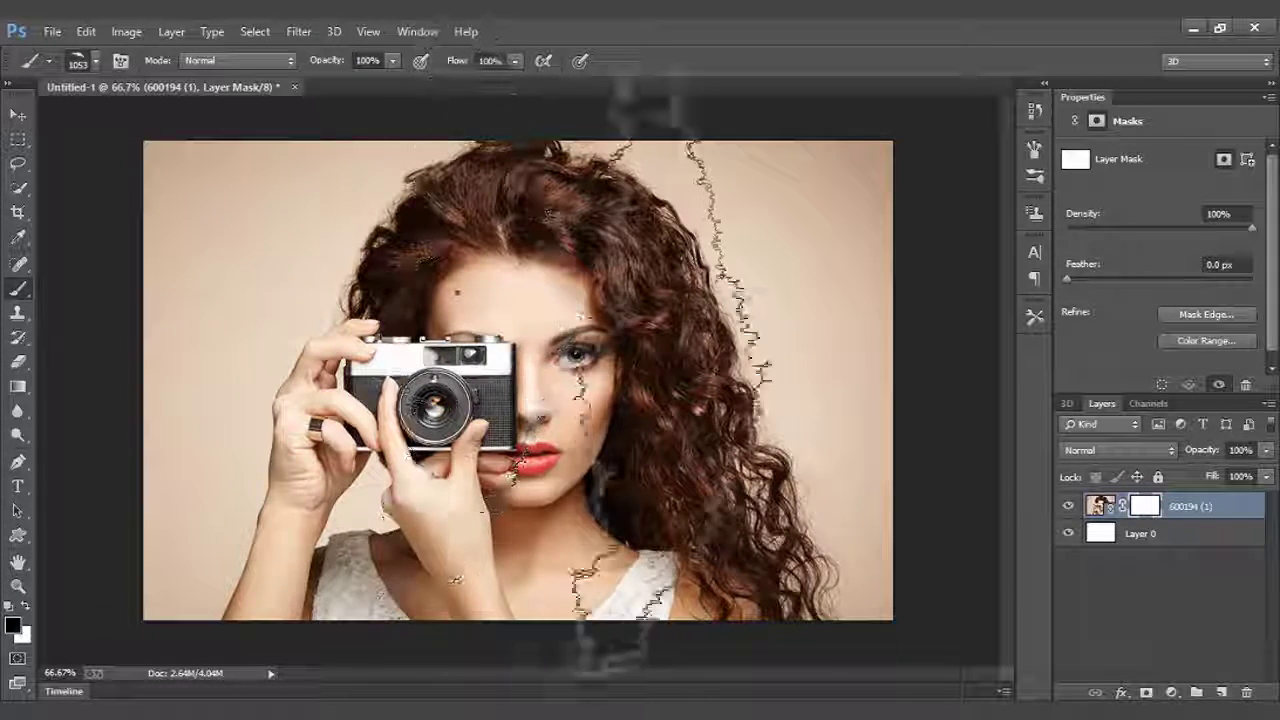
pyautogui.rightClick(612, 455)
pyautogui.scroll(2, 612, 455)
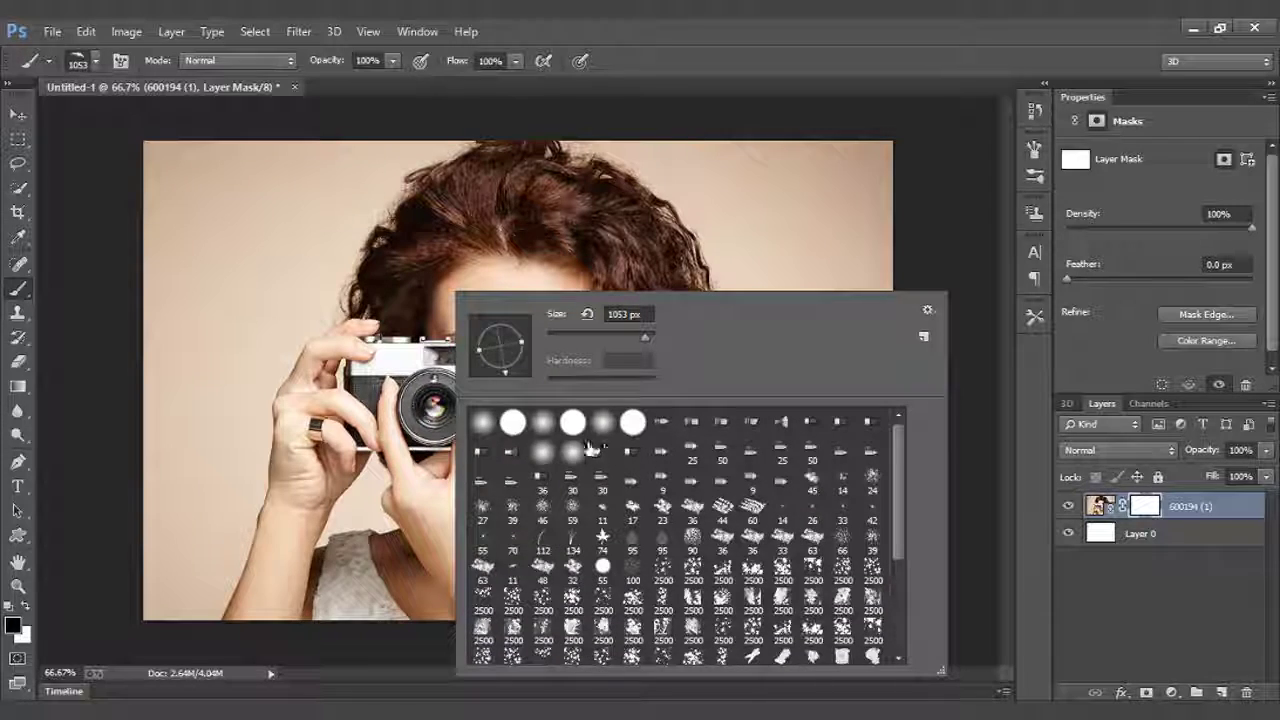
pyautogui.press('Return')
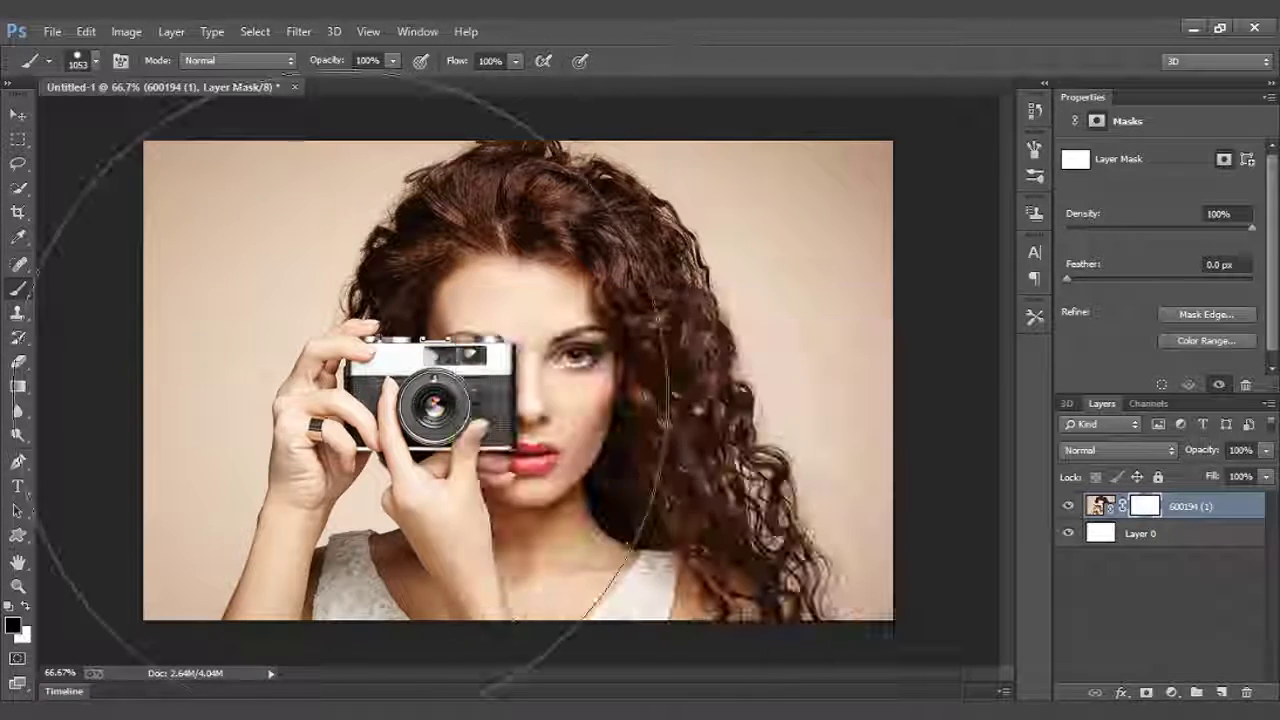
pyautogui.moveTo(500, 385)
pyautogui.mouseDown()
pyautogui.moveTo(170, 430)
pyautogui.moveTo(570, 315)
pyautogui.moveTo(715, 570)
pyautogui.moveTo(650, 380)
pyautogui.moveTo(383, 400)
pyautogui.moveTo(663, 400)
pyautogui.moveTo(449, 314)
pyautogui.mouseUp()
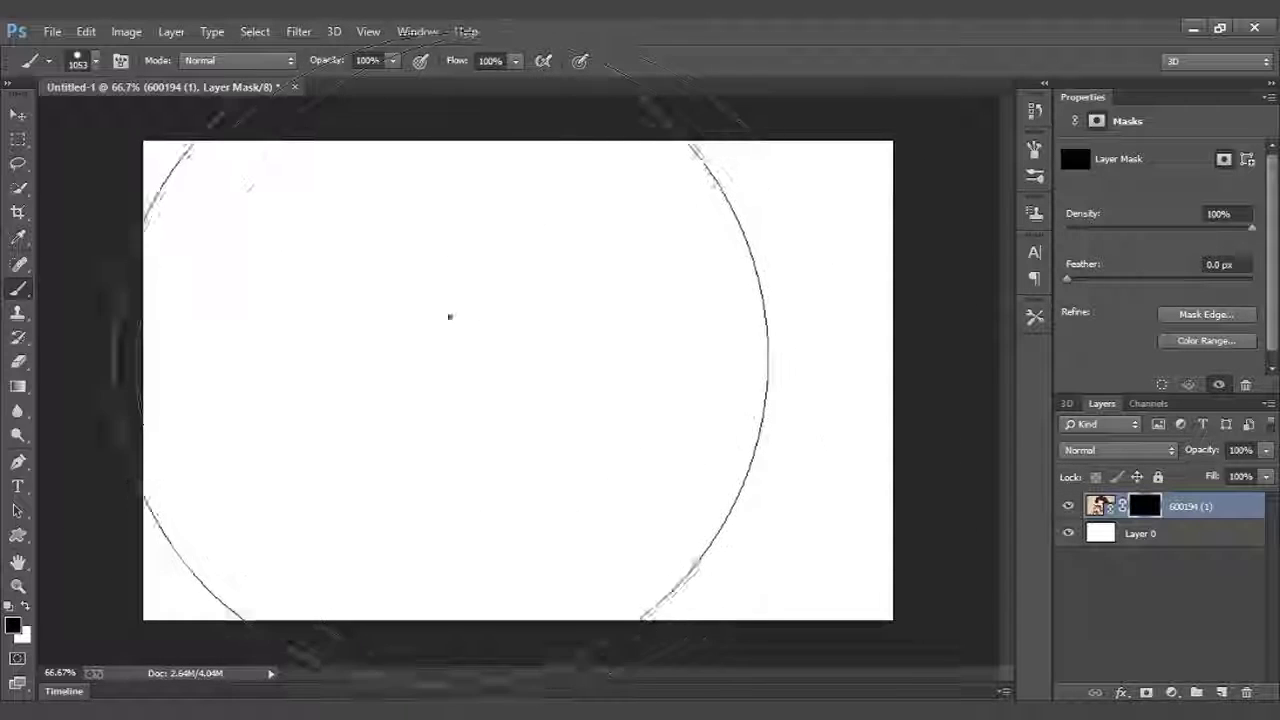
# Choose the rough-edged 2500 px brush preset.
pyautogui.rightClick(449, 314)
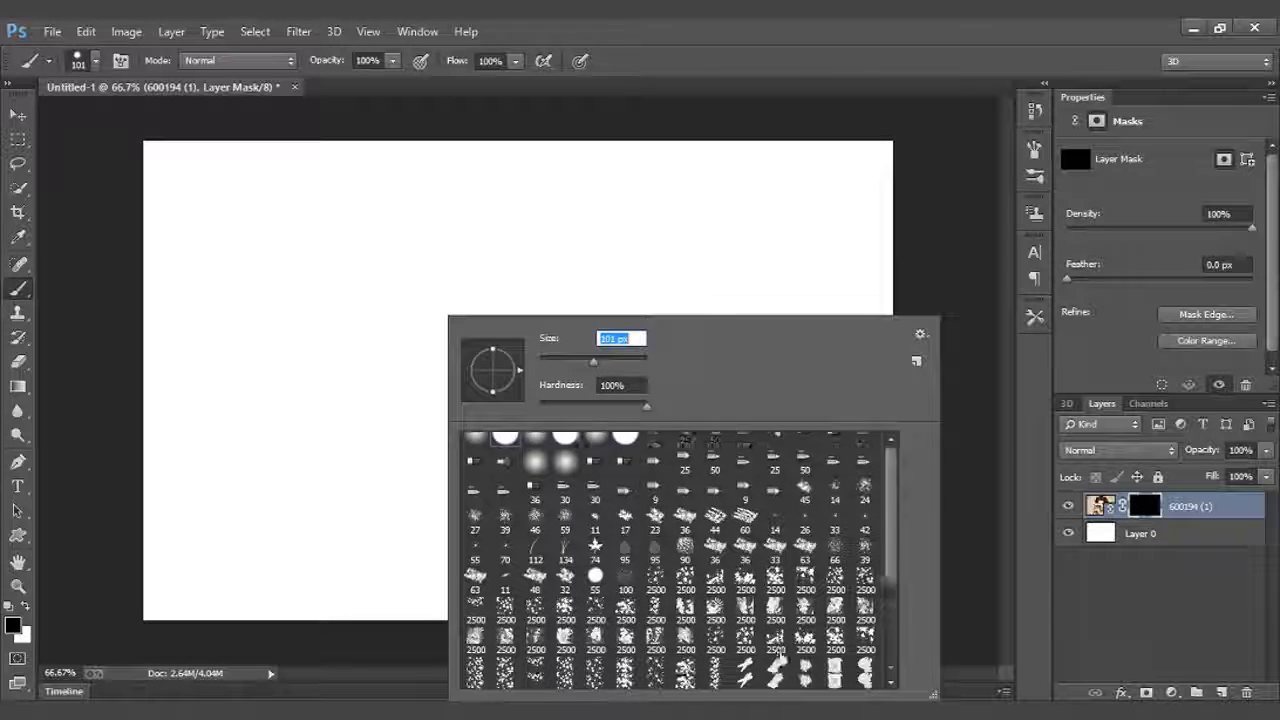
pyautogui.scroll(-2, 840, 640)
pyautogui.scroll(-2, 840, 640)
pyautogui.scroll(-1, 840, 640)
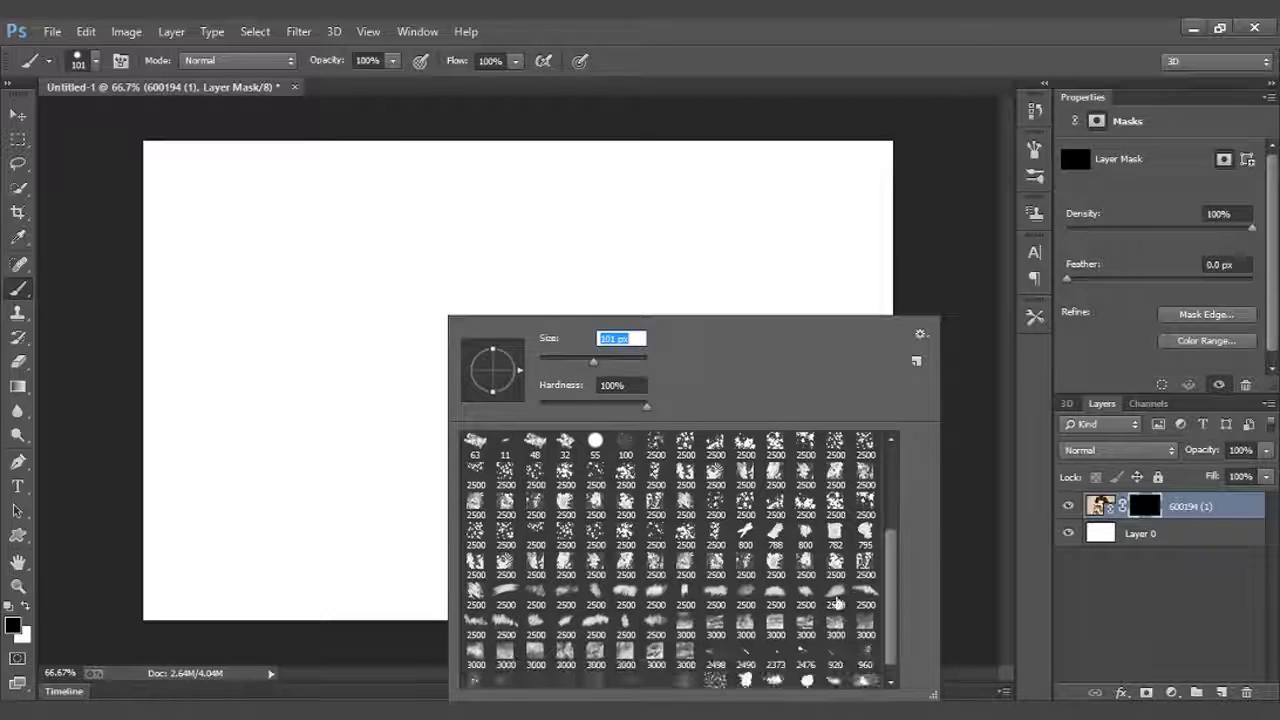
pyautogui.click(778, 596)
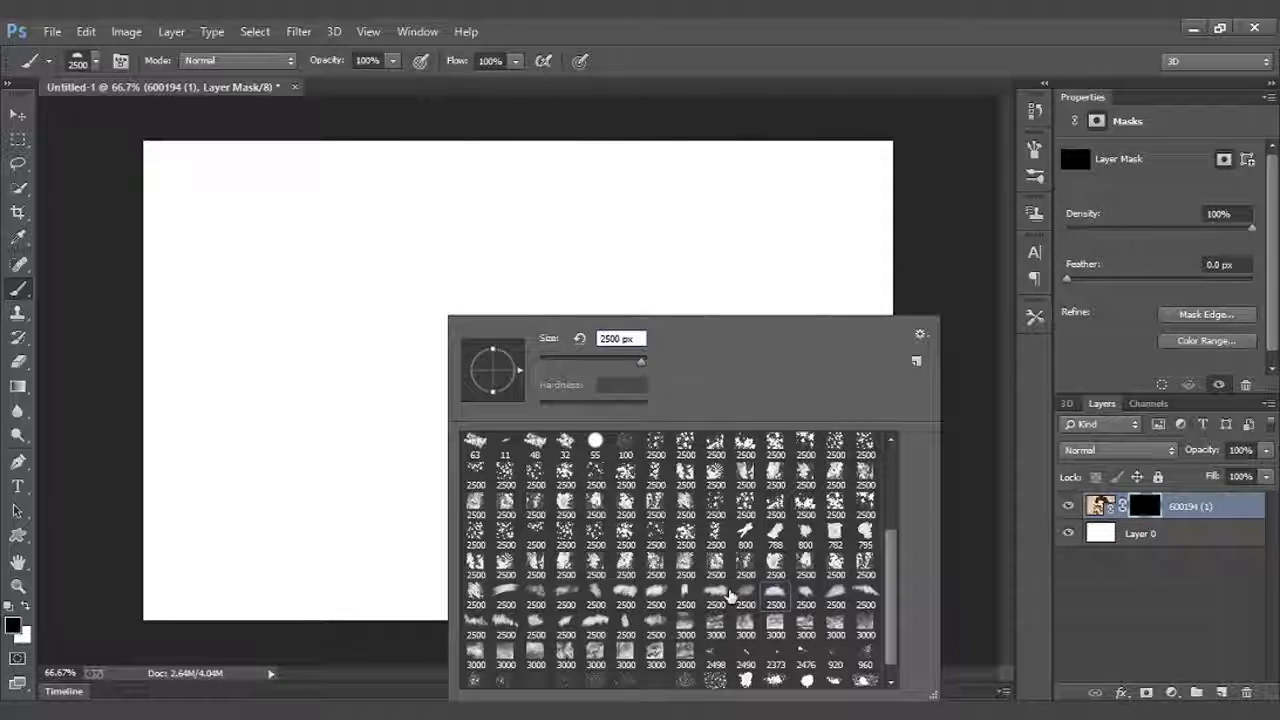
pyautogui.click(697, 31)
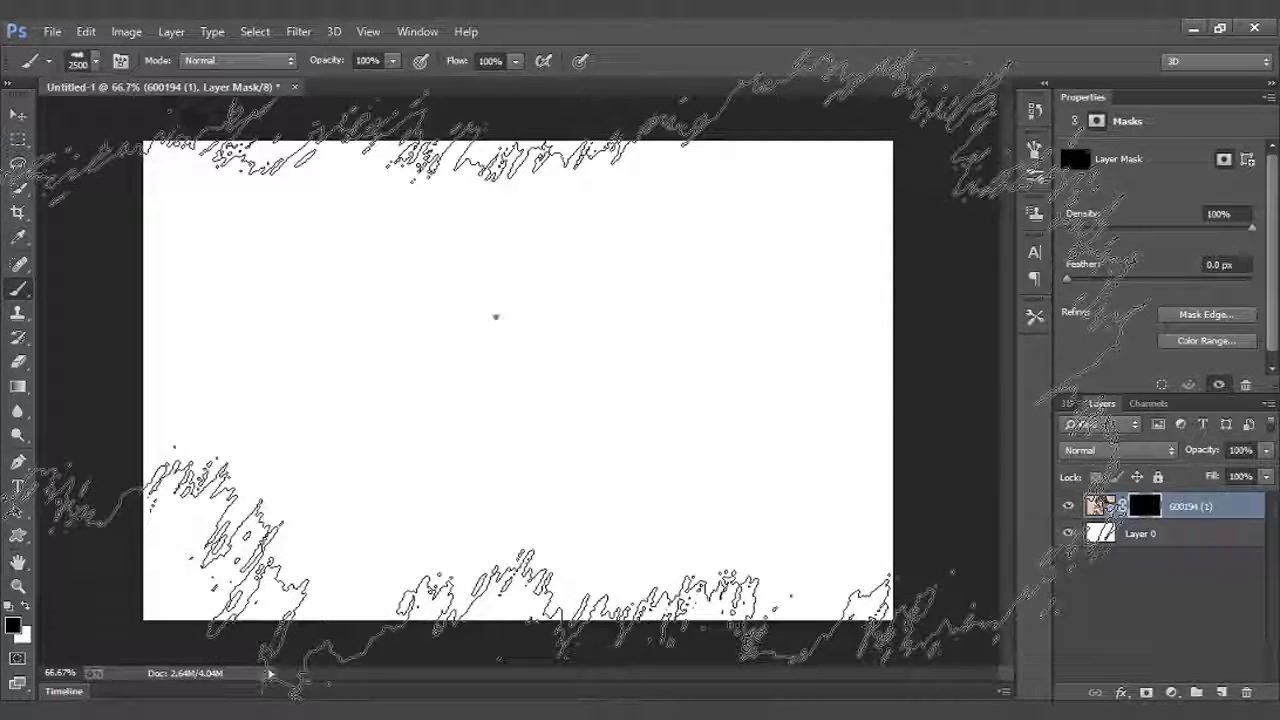
# Set the brush size to 1800 px, then shrink it to 600 px.
pyautogui.rightClick(496, 315)
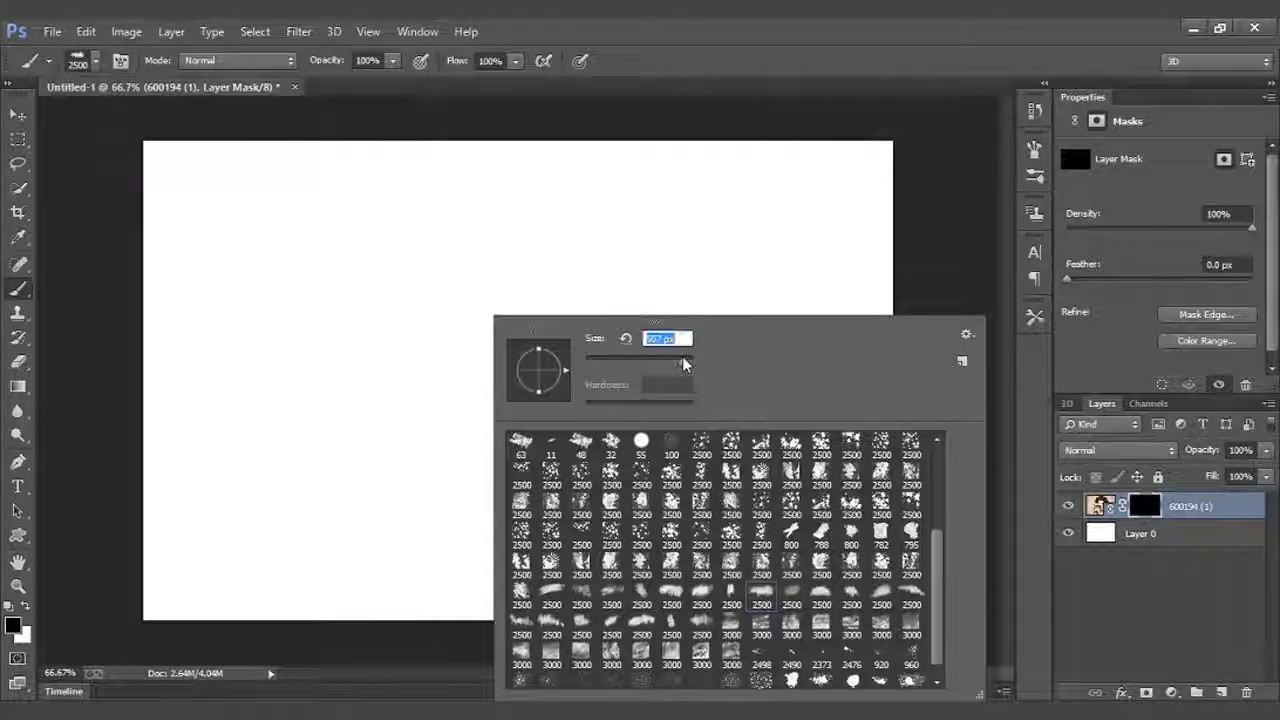
pyautogui.moveTo(685, 364); pyautogui.dragTo(682, 362)
pyautogui.write('1800')
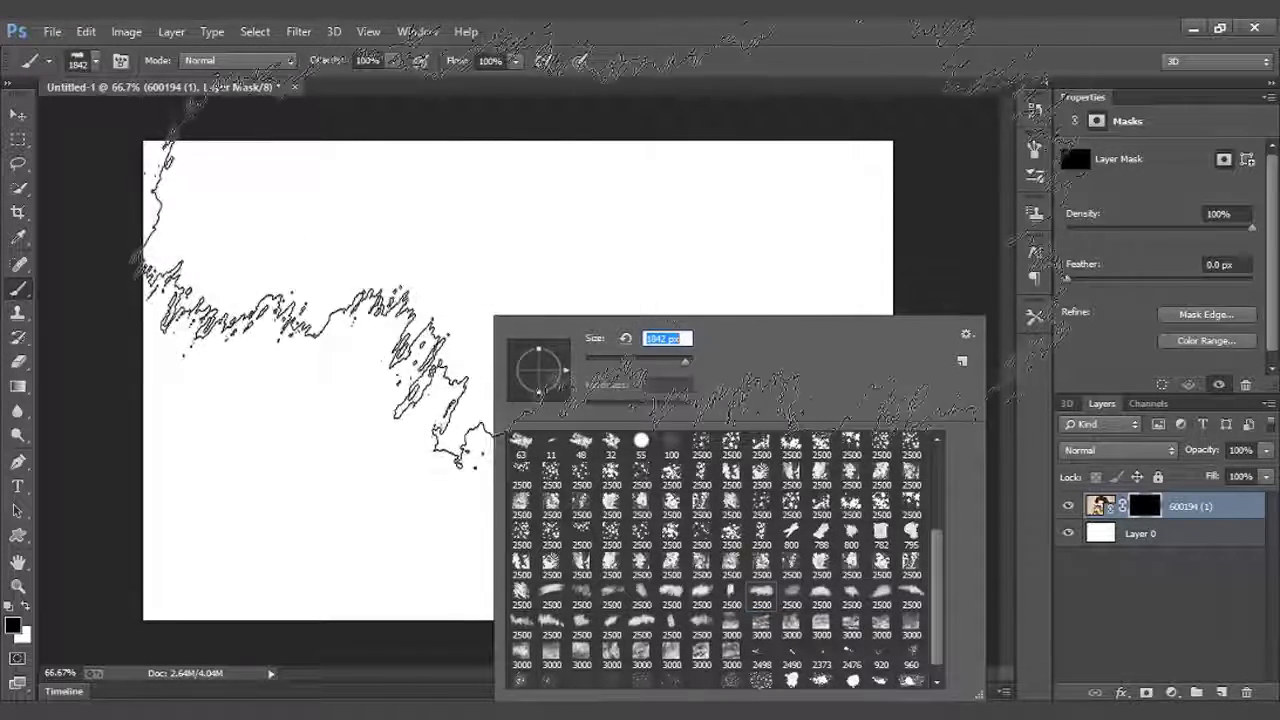
pyautogui.press('Return')
pyautogui.press('[')
pyautogui.press('[')
pyautogui.press('[')
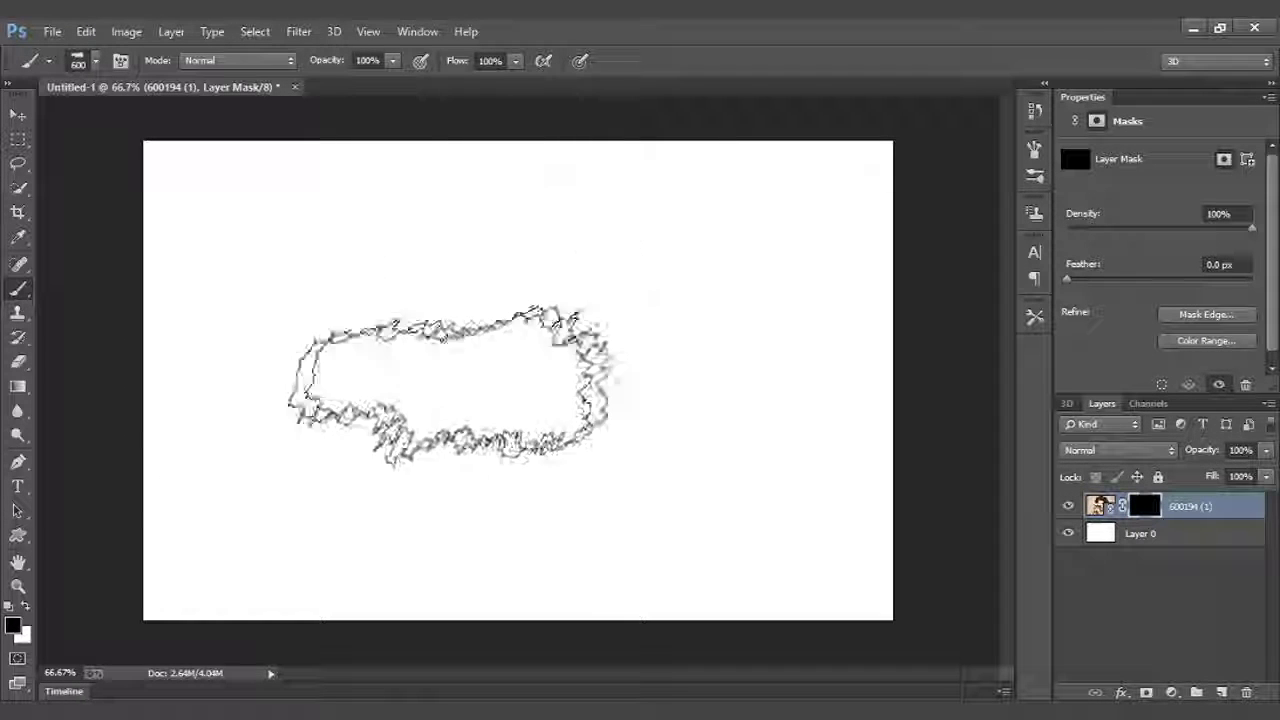
# Paint white on the mask with rough brushes at 500 px to reveal her face and hair.
pyautogui.click(26, 606)
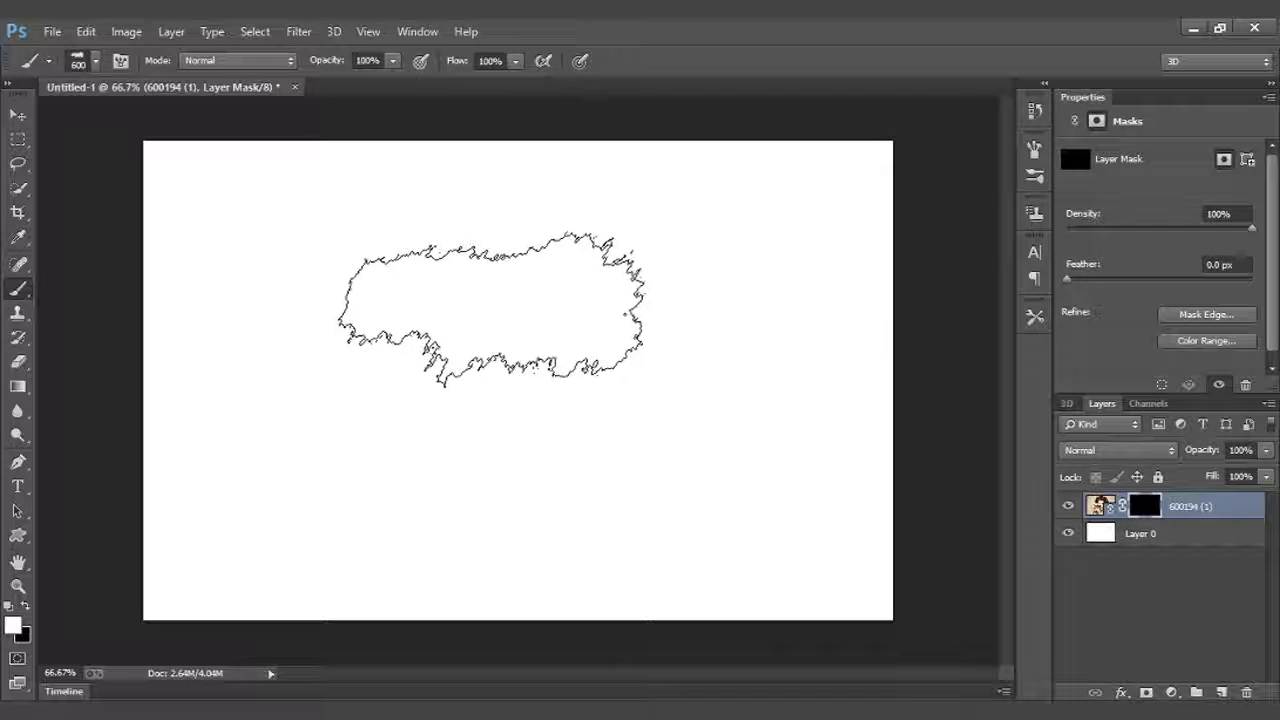
pyautogui.moveTo(497, 314); pyautogui.dragTo(510, 300)
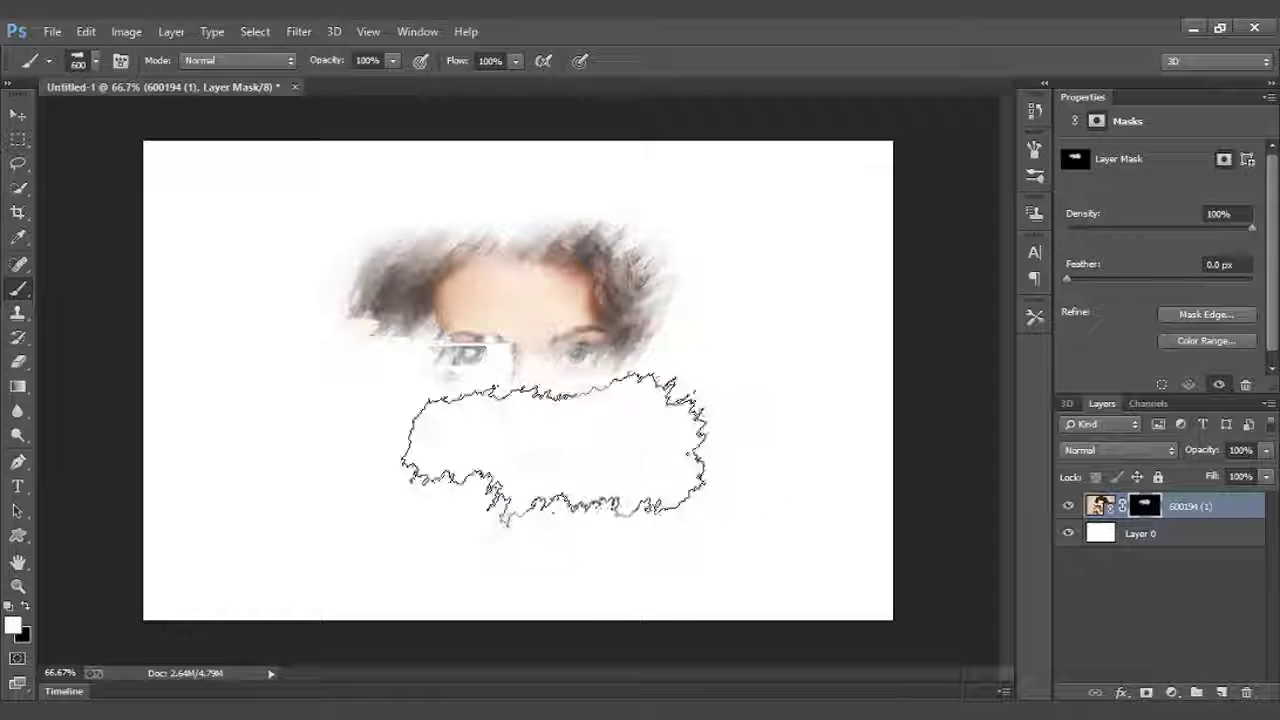
pyautogui.rightClick(561, 317)
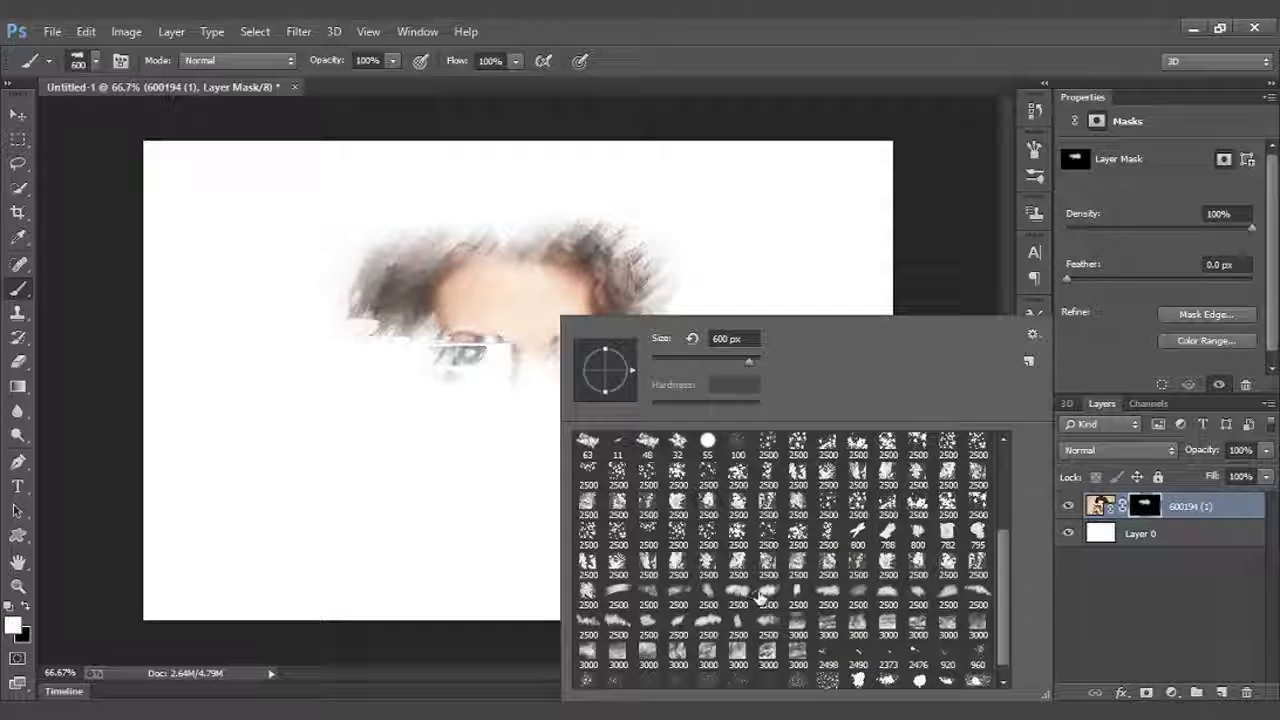
pyautogui.click(886, 27)
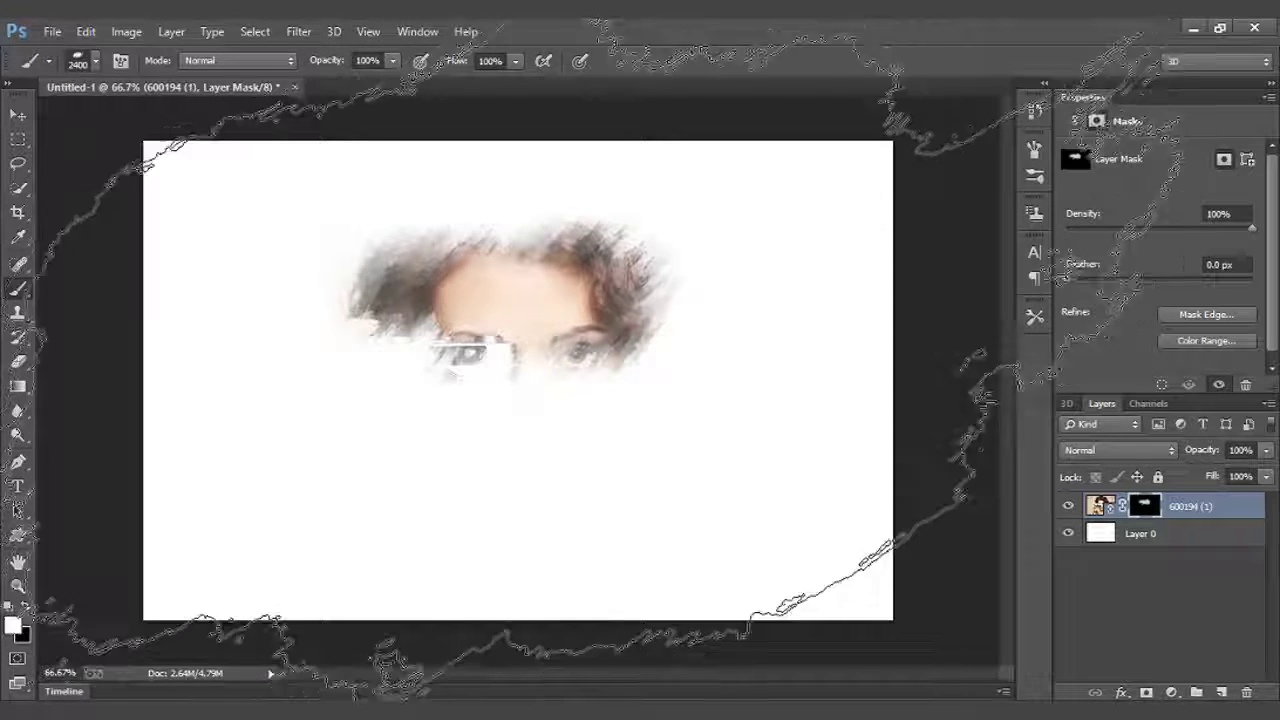
pyautogui.press('[')
pyautogui.press('[')
pyautogui.press('[')
pyautogui.press('[')
pyautogui.press('[')
pyautogui.press('[')
pyautogui.press('[')
pyautogui.press('[')
pyautogui.press('[')
pyautogui.press('[')
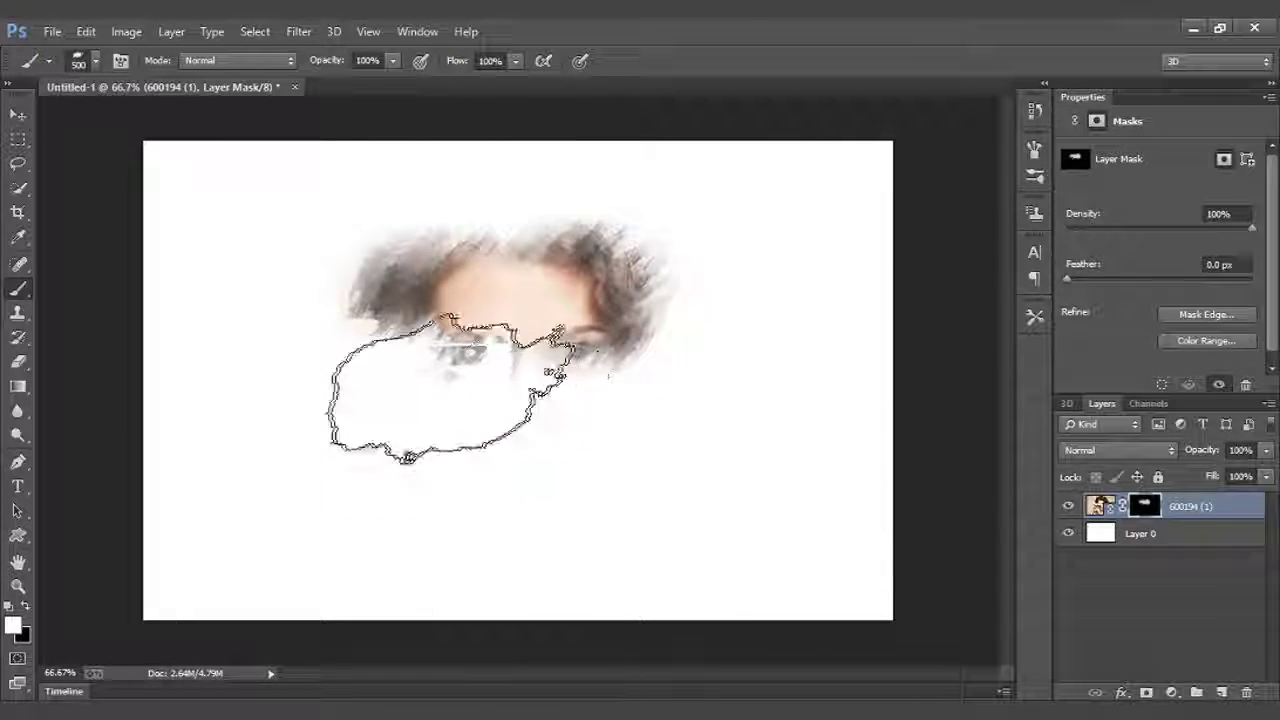
pyautogui.press('[')
pyautogui.press('[')
pyautogui.press('[')
pyautogui.moveTo(410, 385)
pyautogui.mouseDown()
pyautogui.moveTo(571, 214)
pyautogui.moveTo(629, 429)
pyautogui.moveTo(640, 395)
pyautogui.mouseUp()
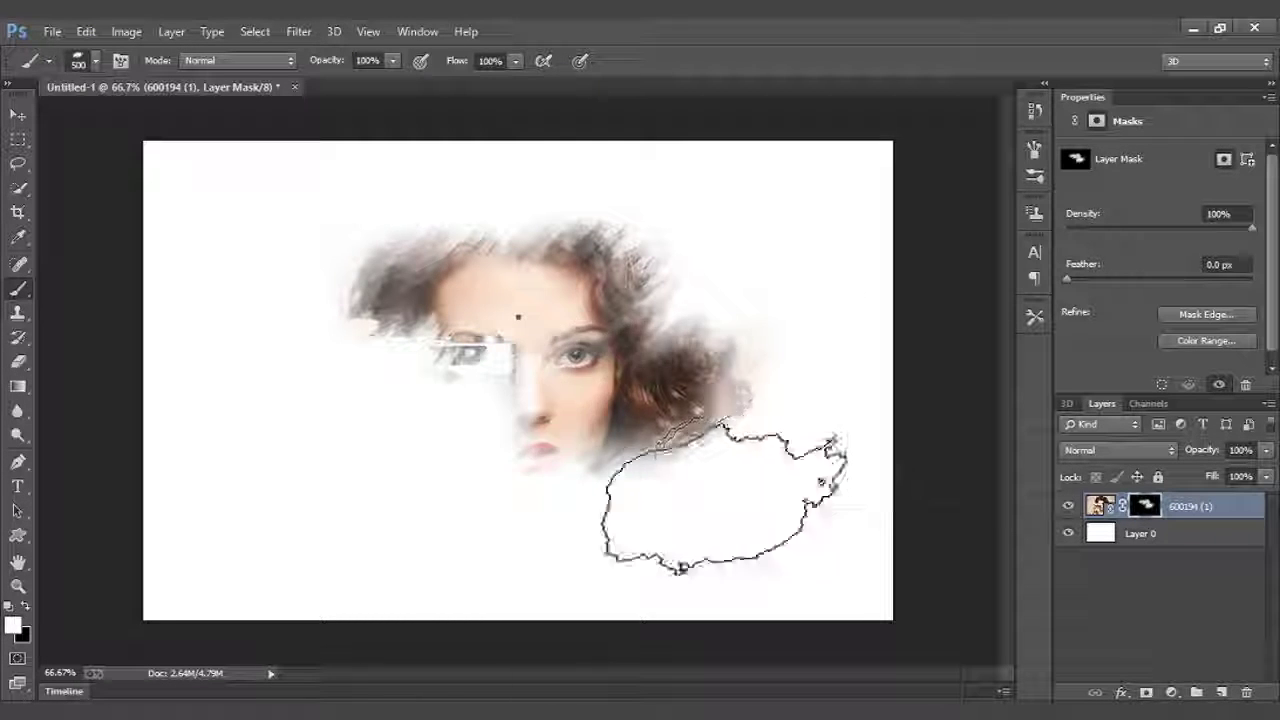
# Switch to a splatter brush tip and reveal the camera and hands.
pyautogui.rightClick(517, 316)
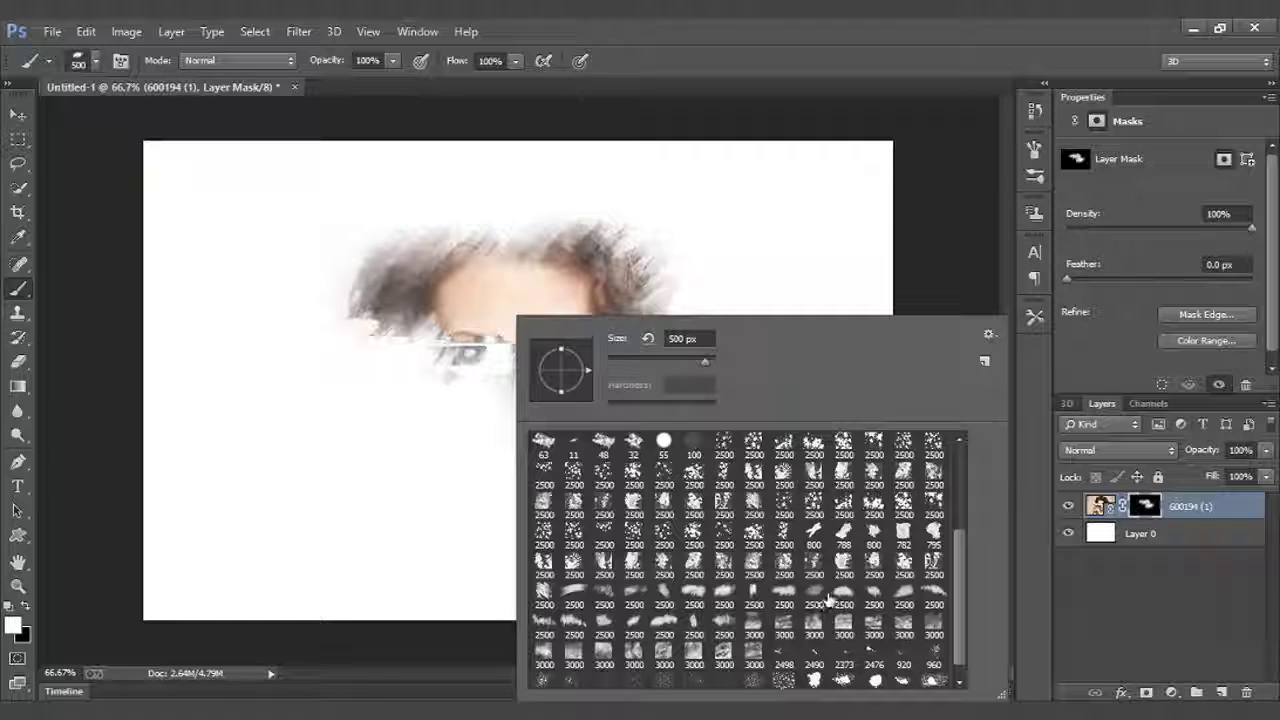
pyautogui.click(865, 28)
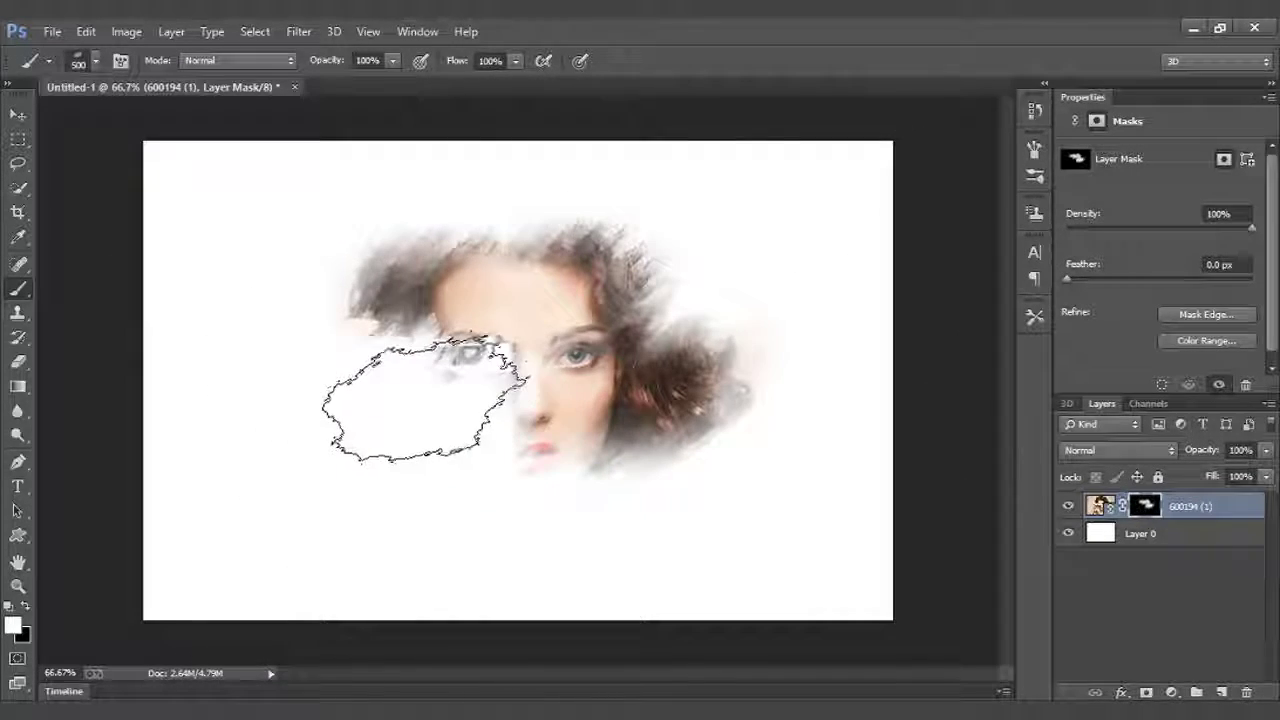
pyautogui.moveTo(430, 410)
pyautogui.mouseDown()
pyautogui.moveTo(597, 468)
pyautogui.moveTo(572, 292)
pyautogui.mouseUp()
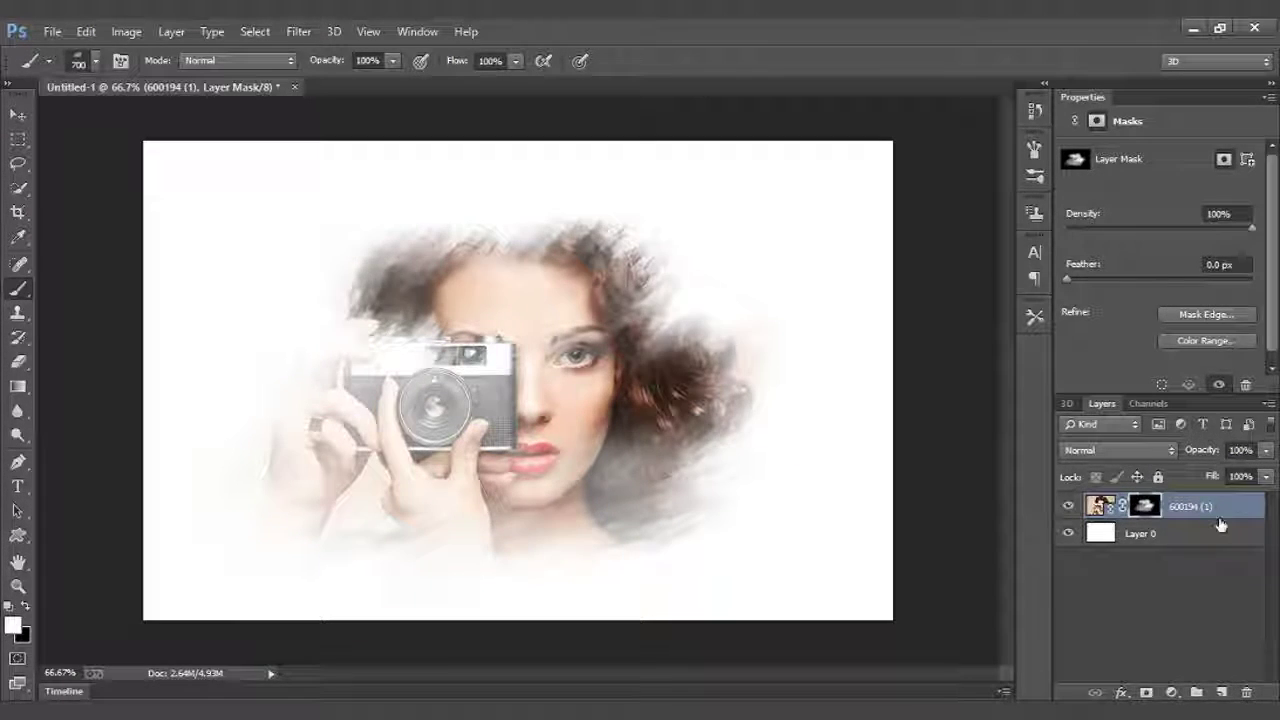
# Add empty Layer 1 above the portrait and set the foreground colour to pink #ee0f6d.
pyautogui.click(1222, 693)
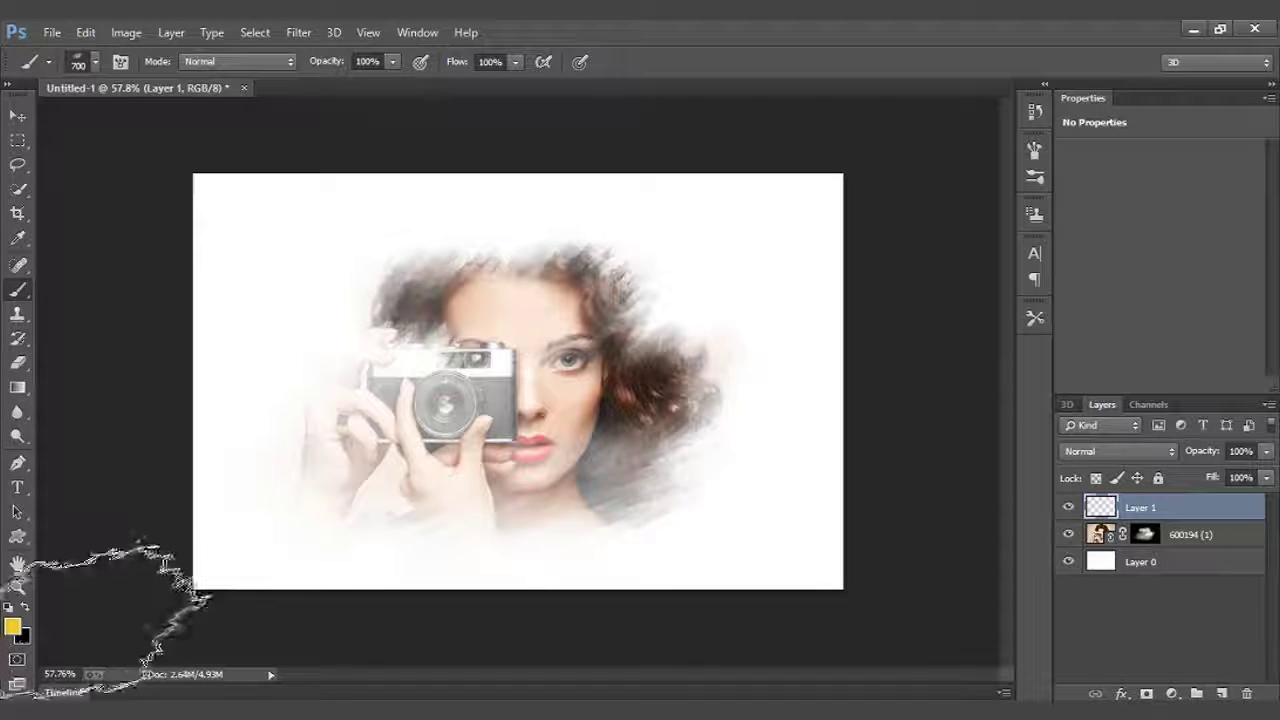
pyautogui.click(17, 629)
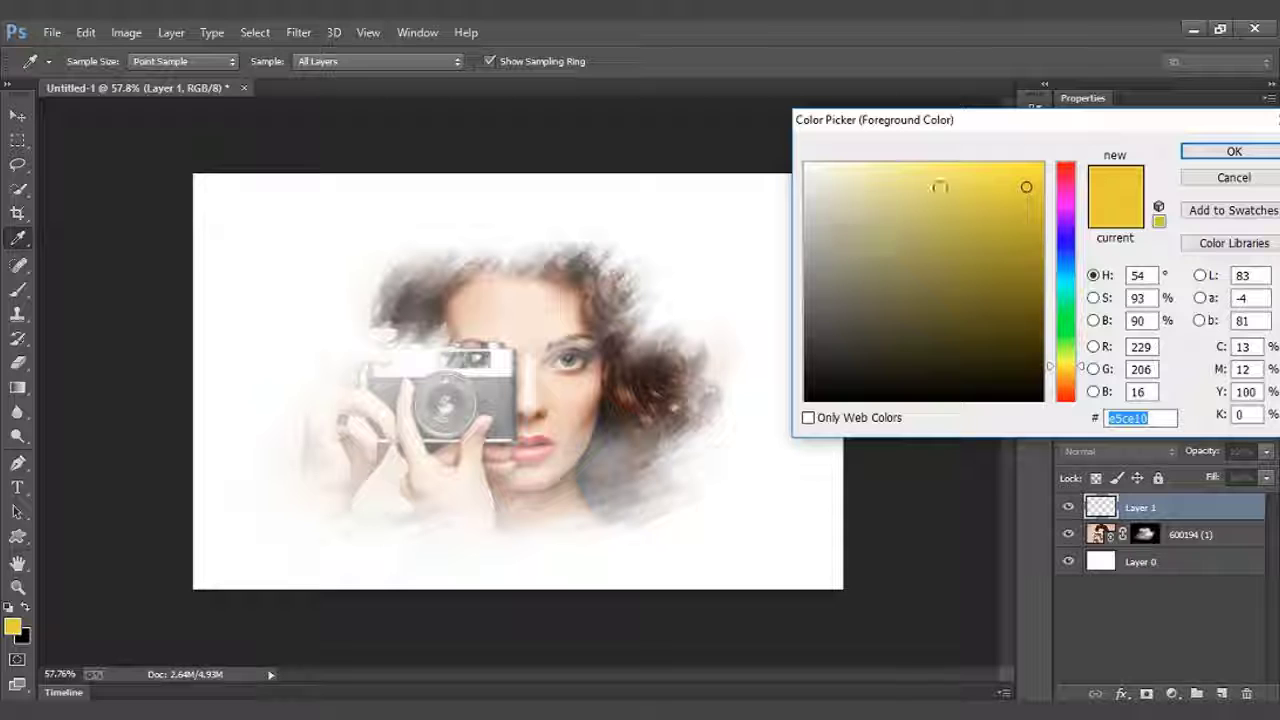
pyautogui.moveTo(1074, 207); pyautogui.dragTo(1069, 185)
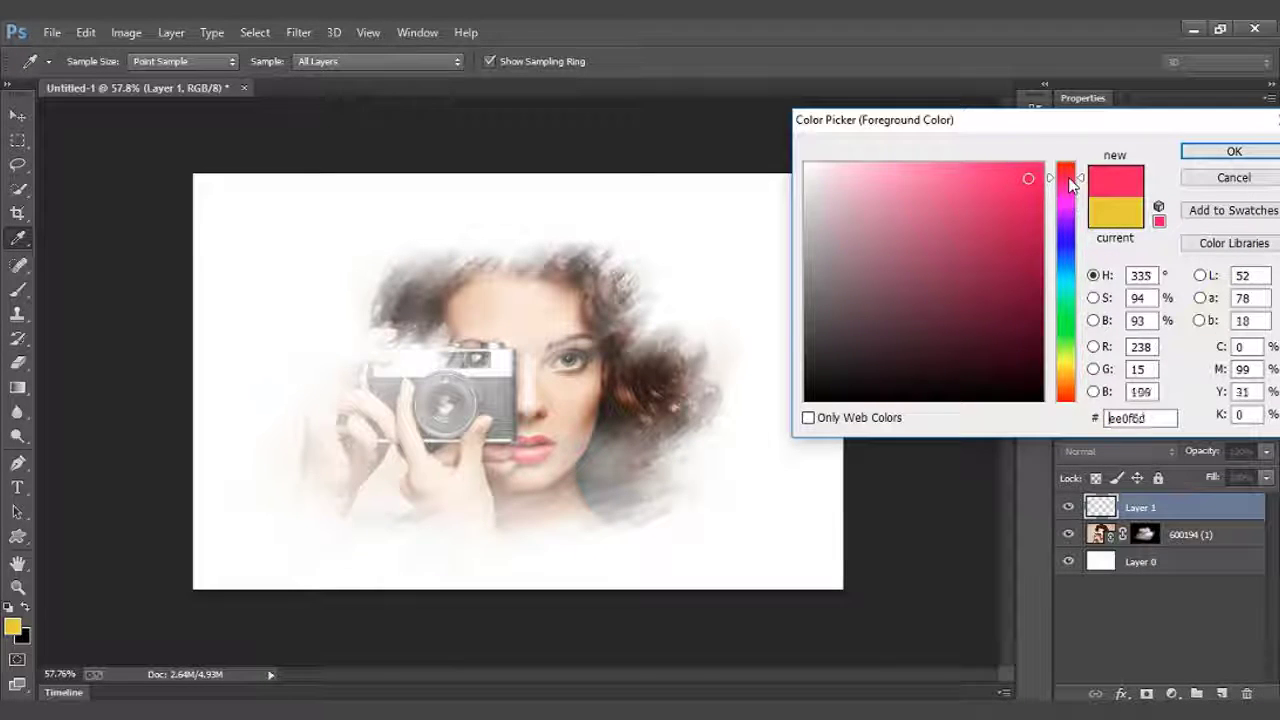
pyautogui.click(1234, 151)
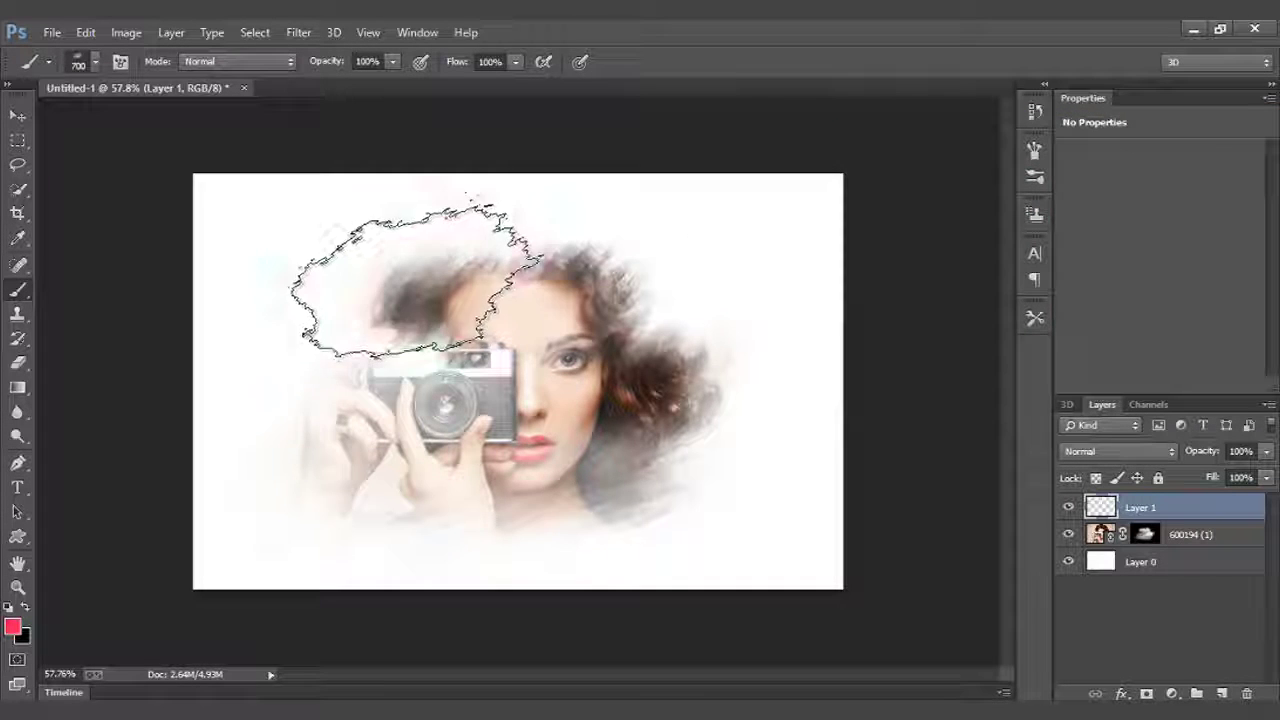
# Paint a pink stroke over the upper left with the 2500 px splatter tip shrunk to 600 px.
pyautogui.click(400, 280)
pyautogui.hotkey('ctrl', 'z')
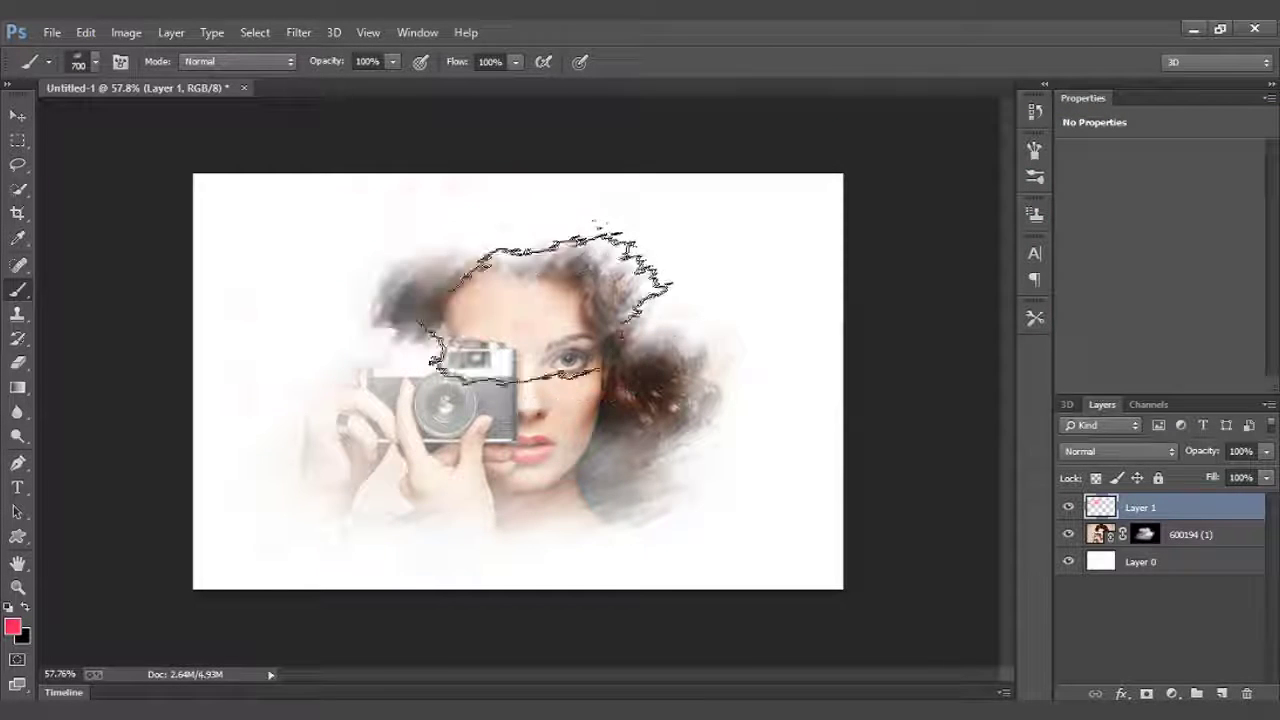
pyautogui.click(405, 278)
pyautogui.hotkey('ctrl', 'z')
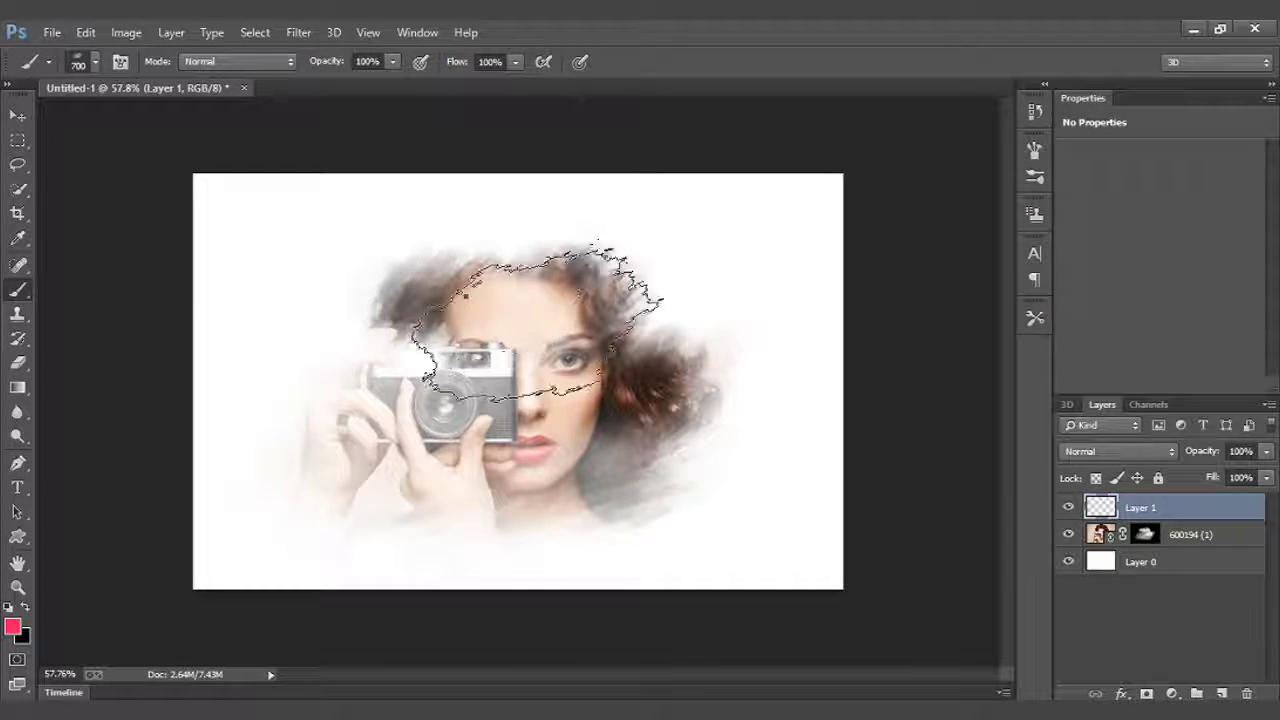
pyautogui.rightClick(470, 300)
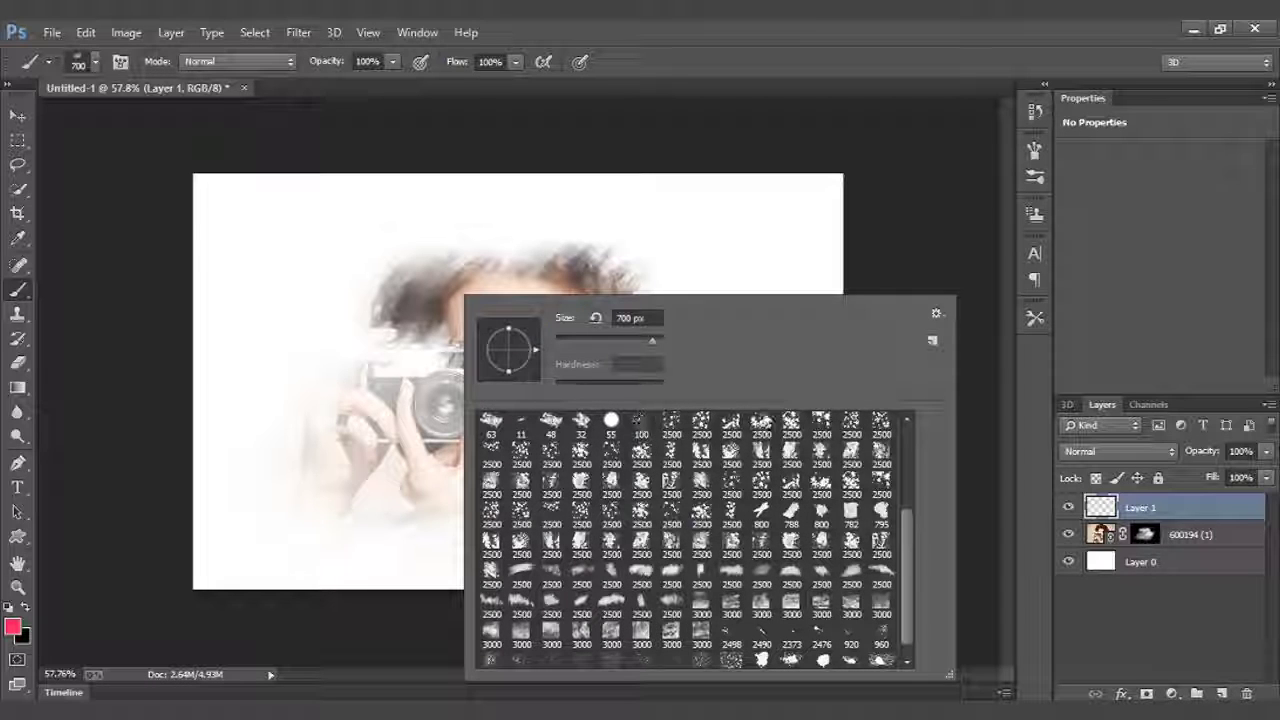
pyautogui.click(845, 578)
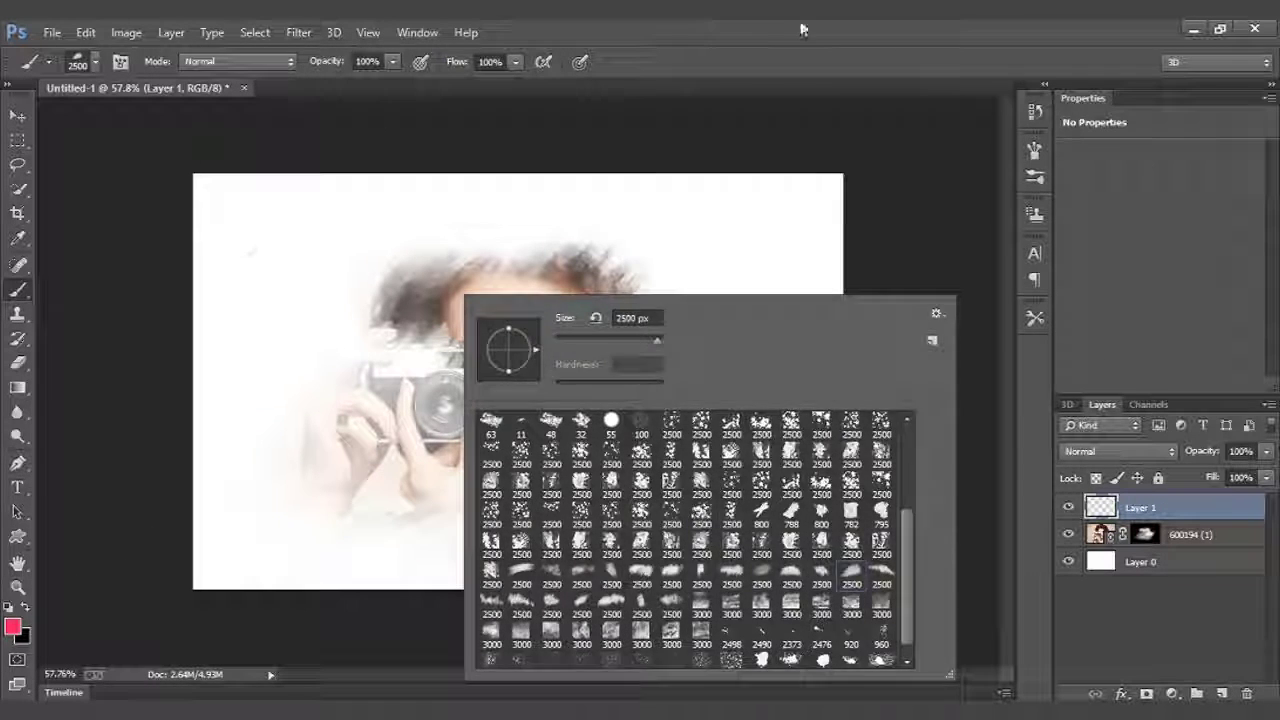
pyautogui.press('Return')
pyautogui.press('[')
pyautogui.press('[')
pyautogui.press('[')
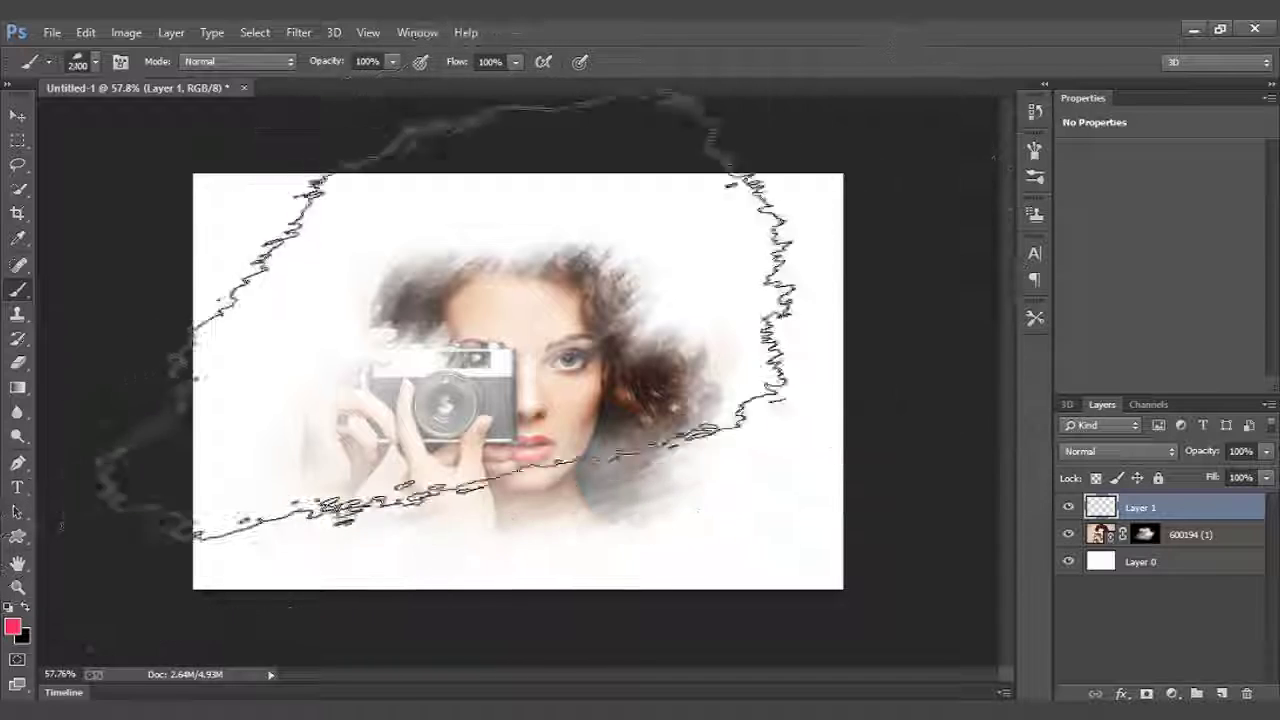
pyautogui.click(410, 285)
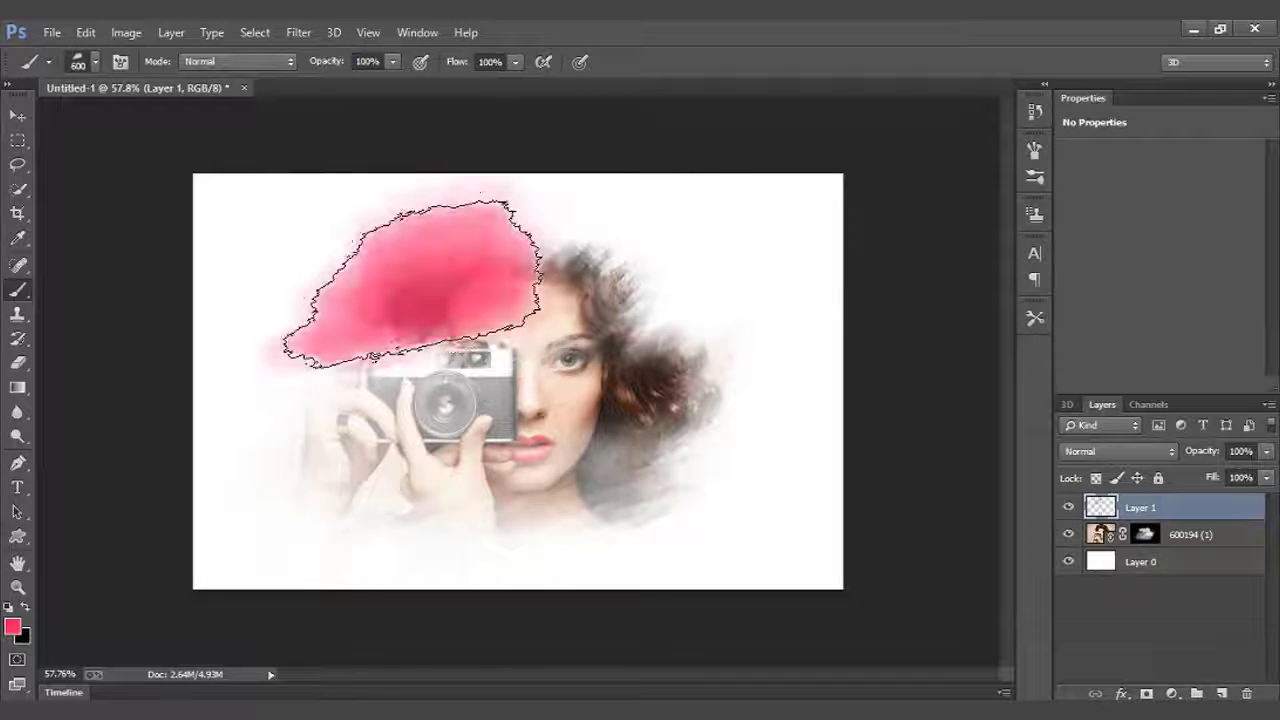
# Change the painting colour to deep blue, testing and undoing a dab at top right.
pyautogui.rightClick(657, 272)
pyautogui.press('Escape')
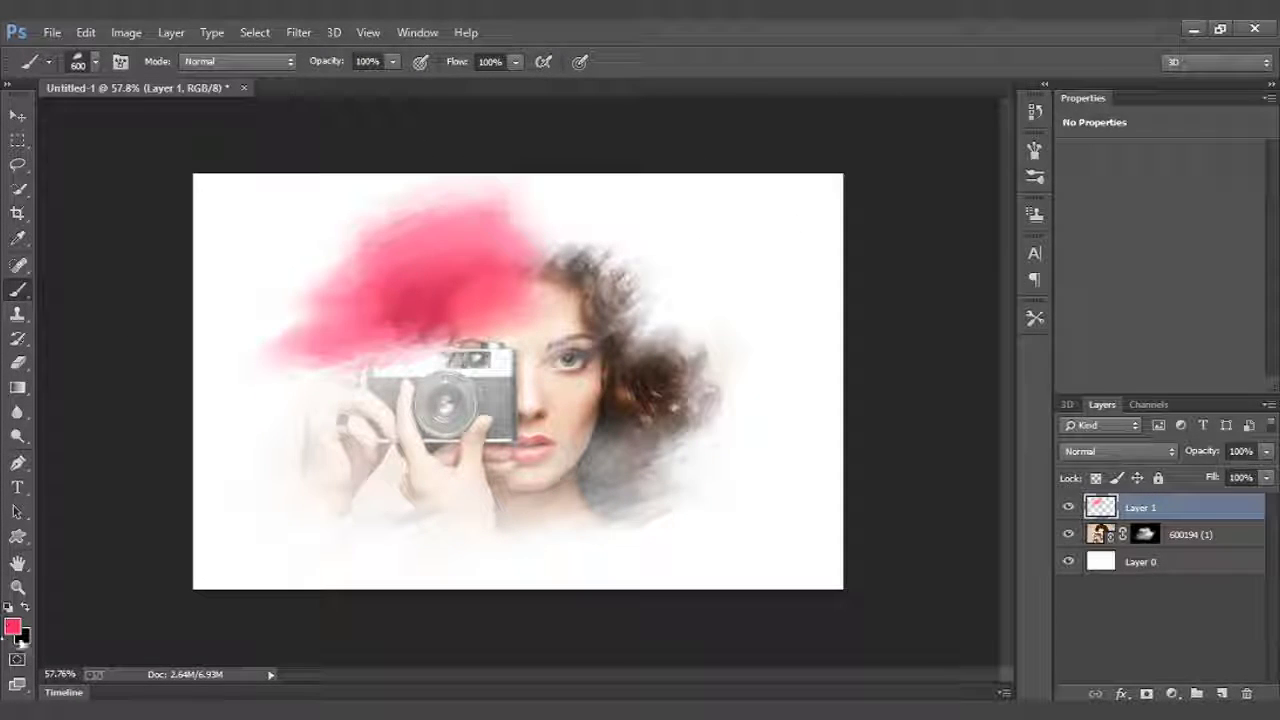
pyautogui.click(14, 630)
pyautogui.moveTo(1070, 280)
pyautogui.mouseDown()
pyautogui.moveTo(1066, 252)
pyautogui.moveTo(1070, 272)
pyautogui.mouseUp()
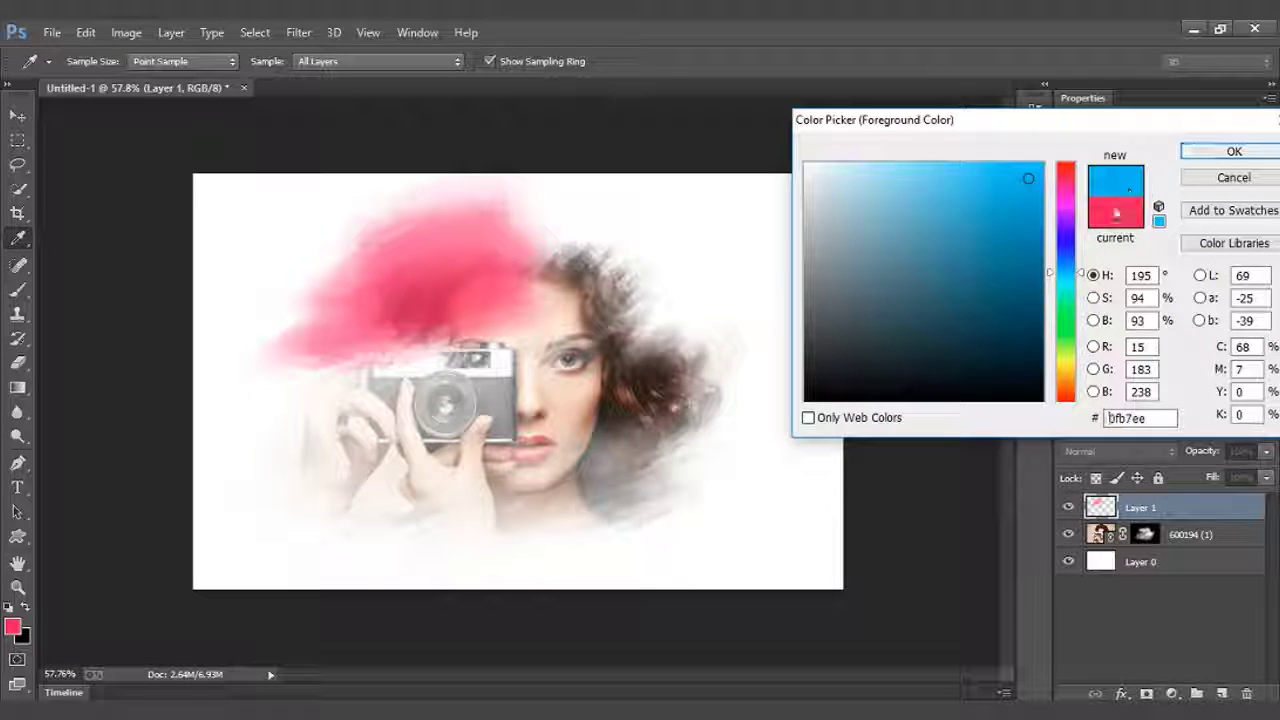
pyautogui.click(1067, 260)
pyautogui.click(1205, 153)
pyautogui.press('b')
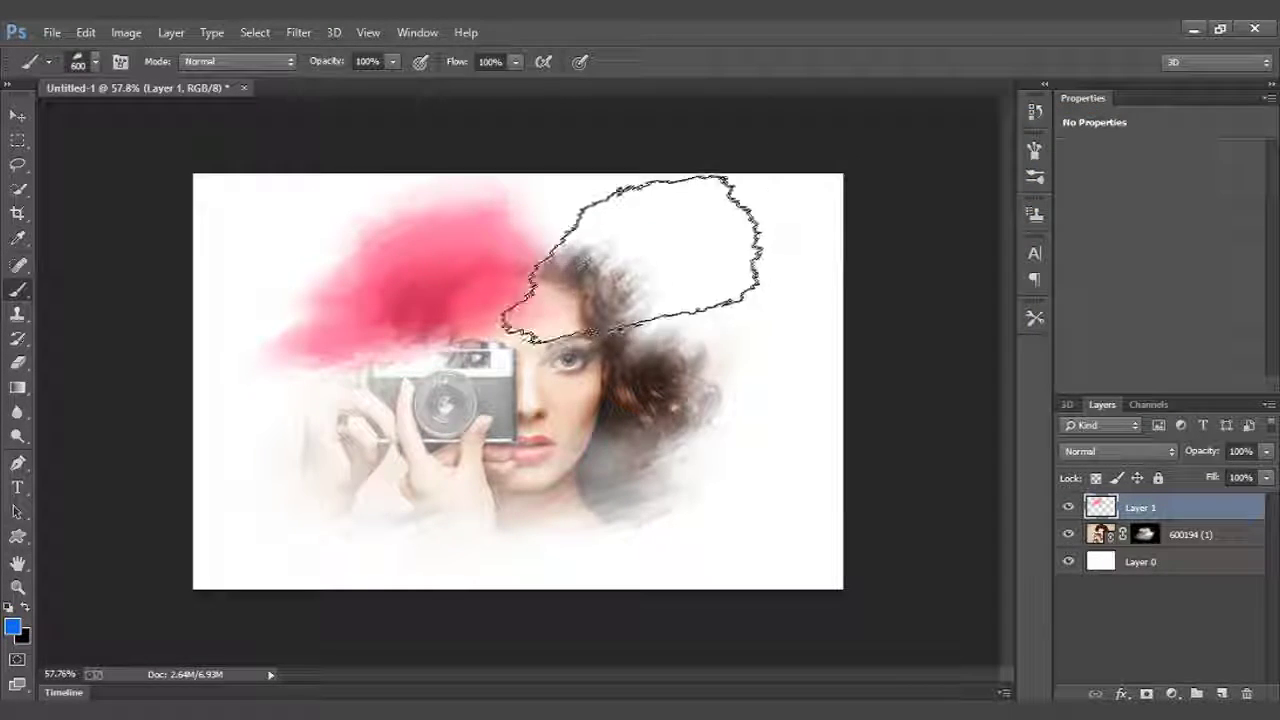
pyautogui.click(635, 255)
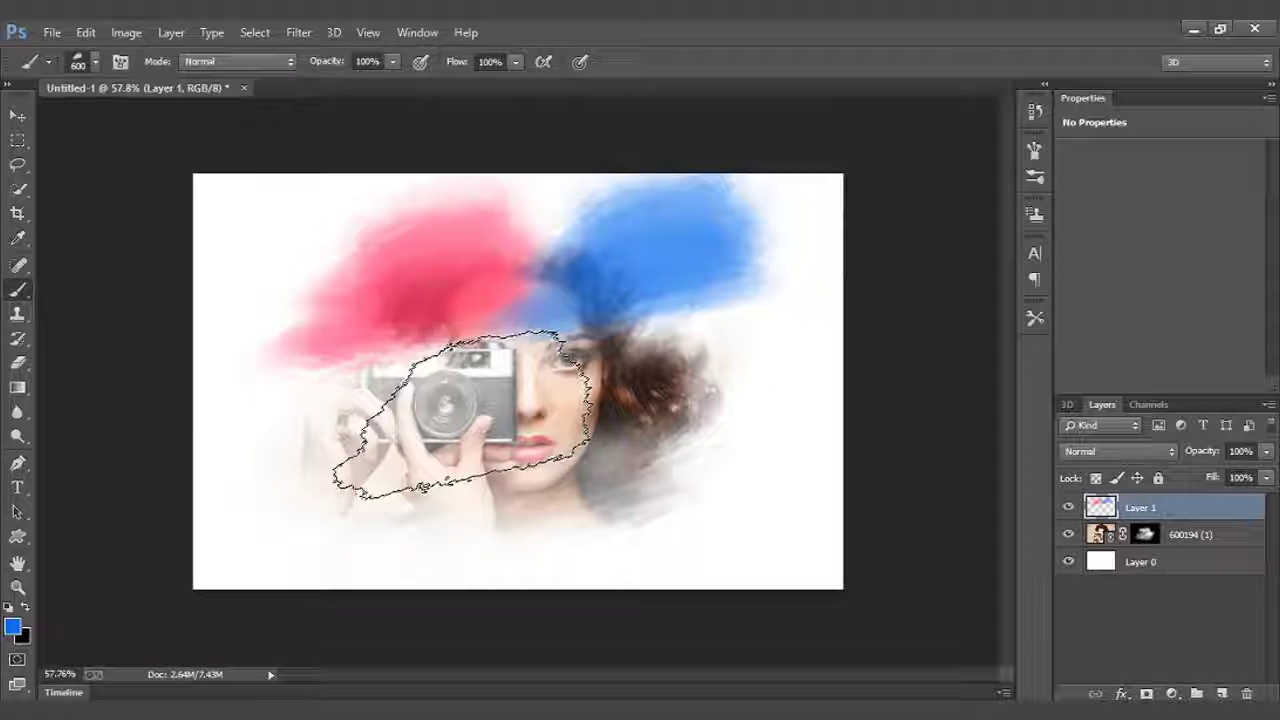
pyautogui.rightClick(463, 317)
pyautogui.click(650, 97)
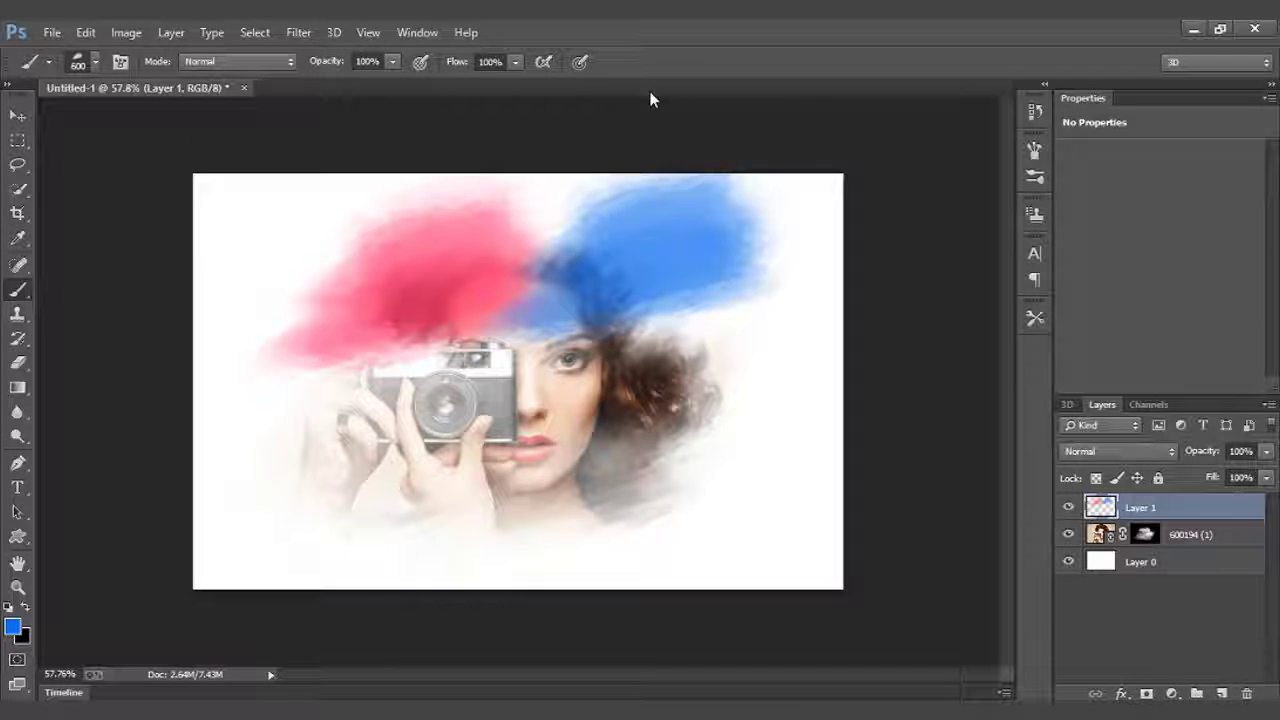
pyautogui.hotkey('ctrl', 'z')
# Paint blue across her hair on the right with the splatter tip reduced toward 900 px.
pyautogui.rightClick(533, 286)
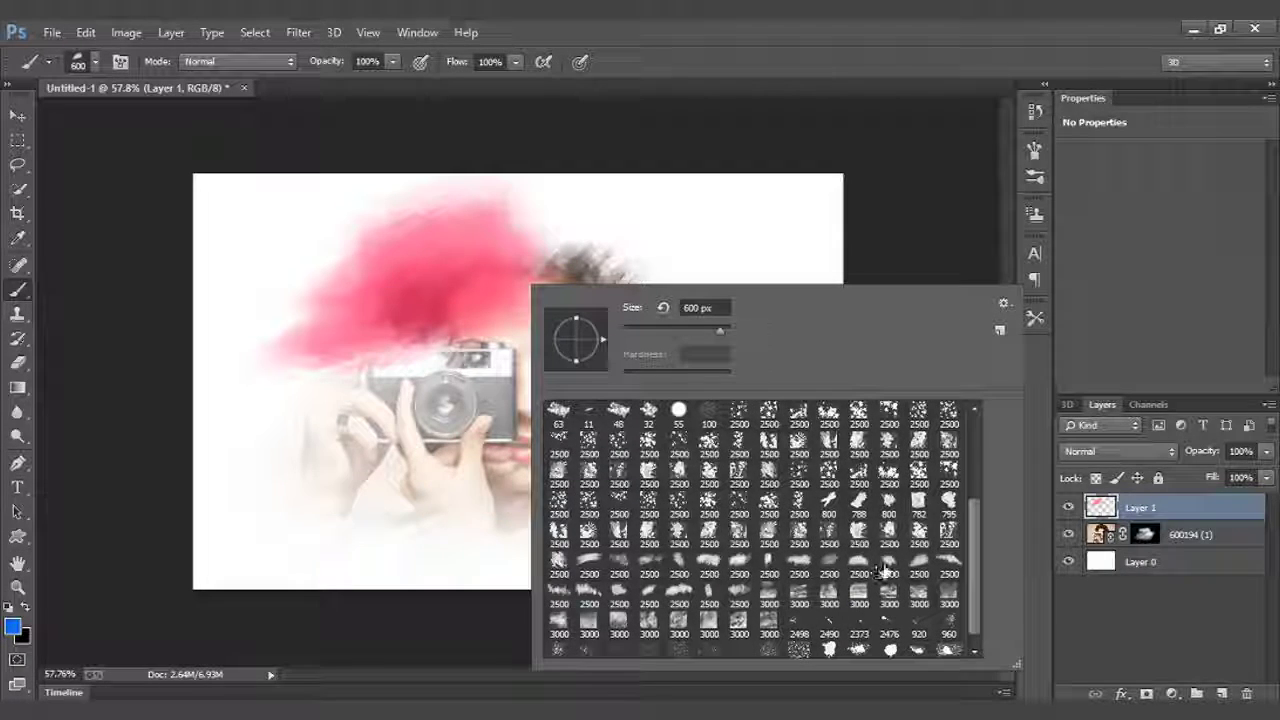
pyautogui.click(883, 570)
pyautogui.press('Return')
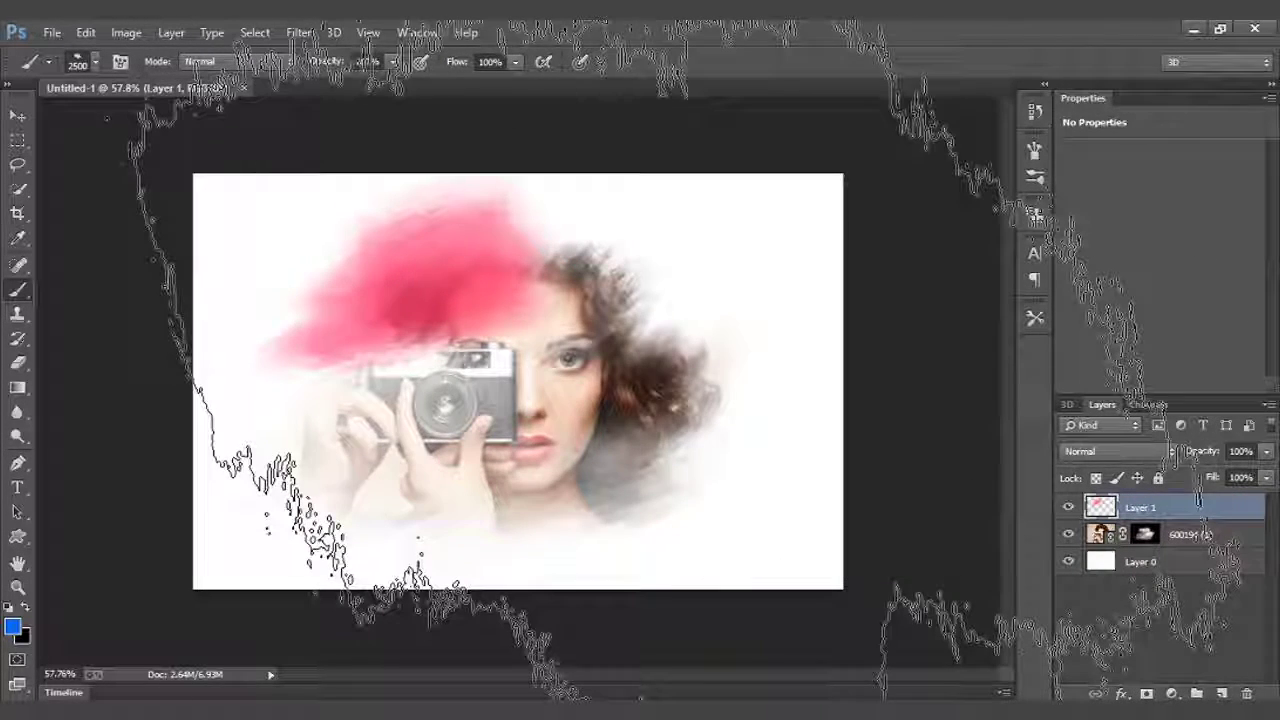
pyautogui.press('[')
pyautogui.press('[')
pyautogui.press('[')
pyautogui.press('[')
pyautogui.press('[')
pyautogui.press('[')
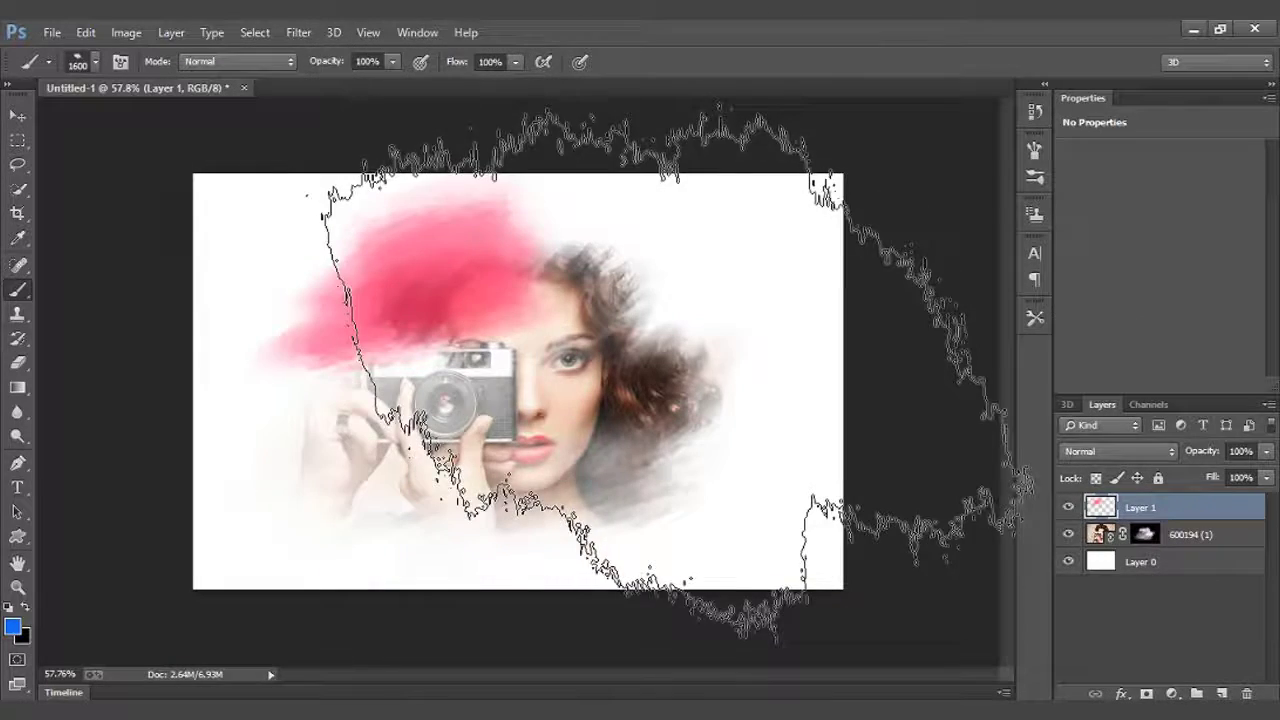
pyautogui.press('[')
pyautogui.press('[')
pyautogui.press('[')
pyautogui.press('[')
pyautogui.press('[')
pyautogui.press('[')
pyautogui.press('[')
pyautogui.press('[')
pyautogui.click(670, 320)
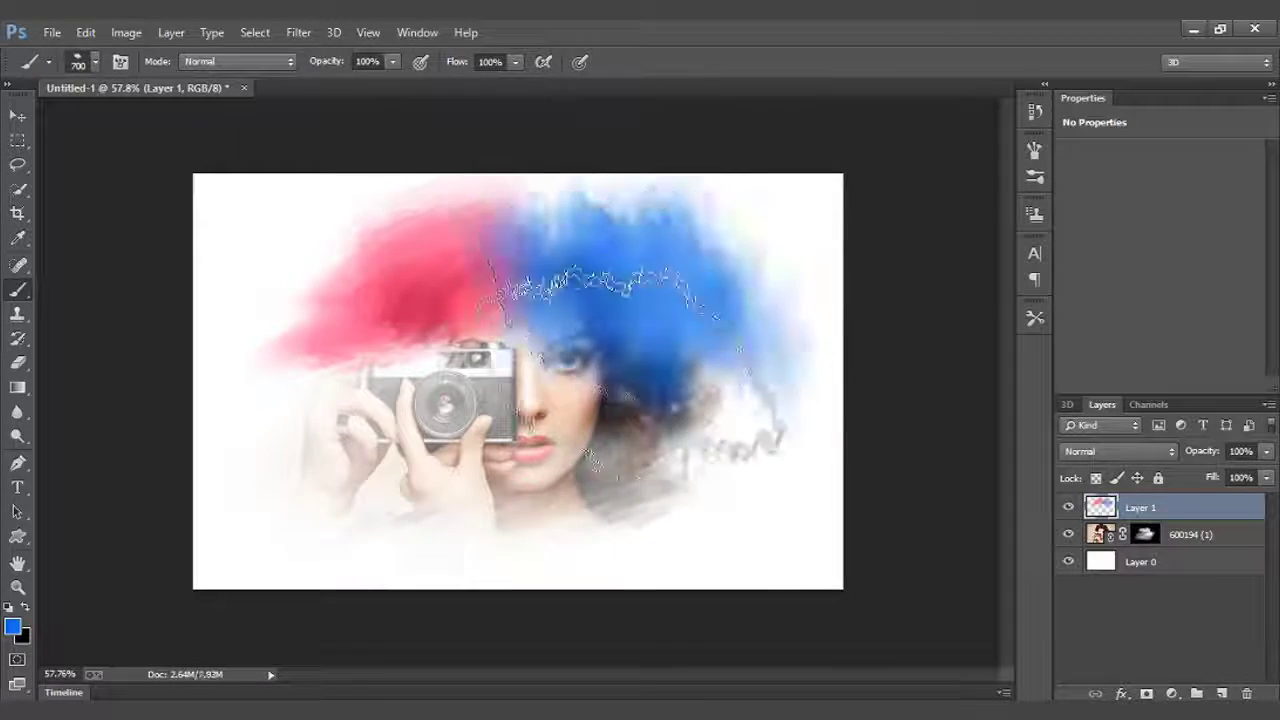
pyautogui.rightClick(690, 320)
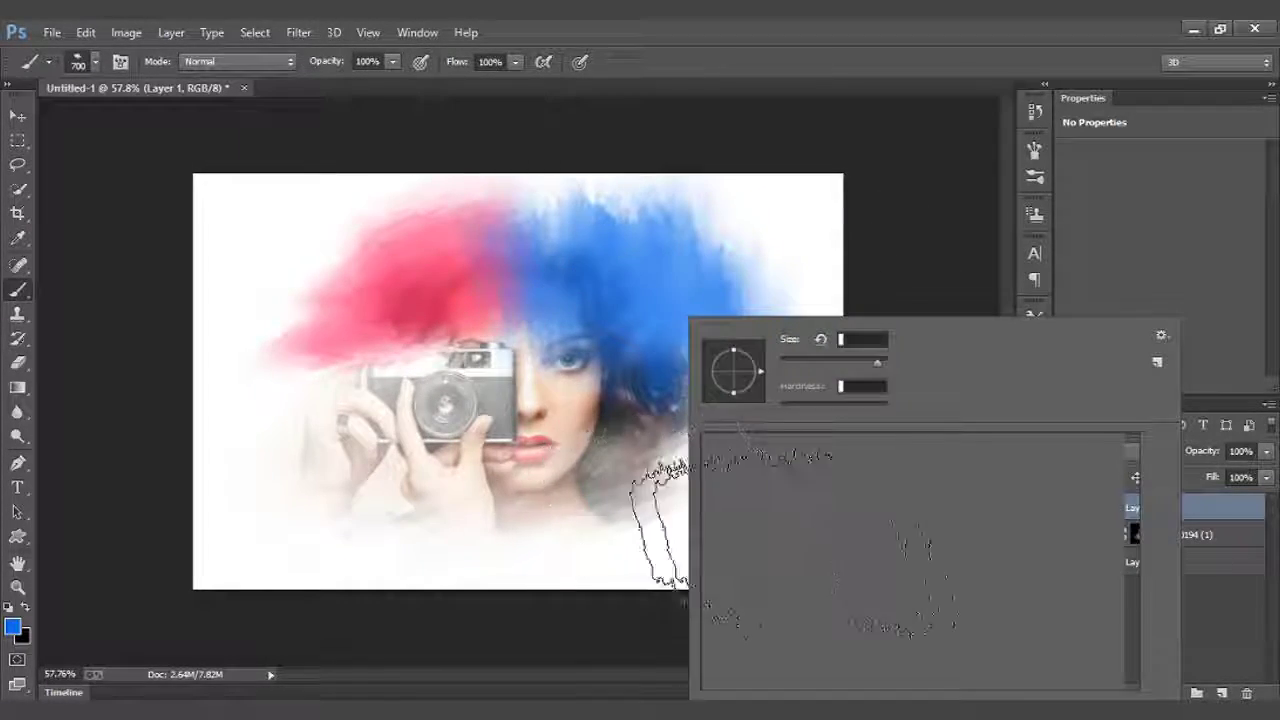
pyautogui.click(956, 58)
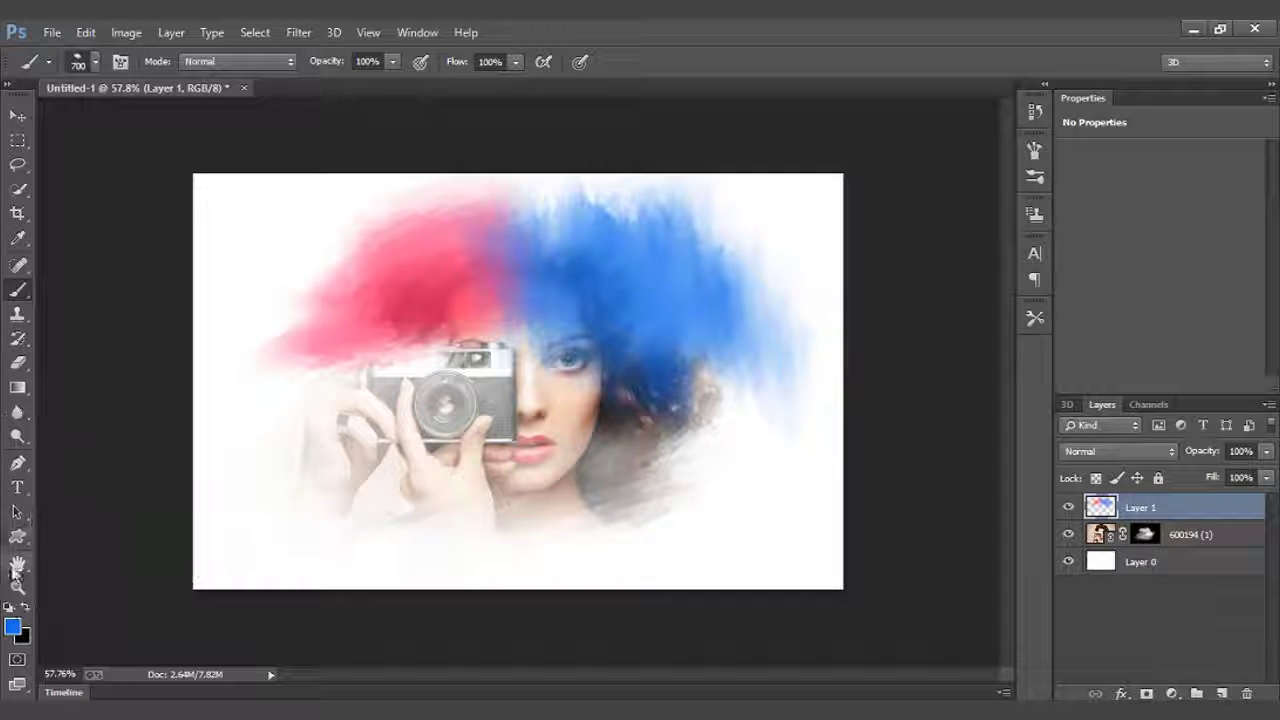
pyautogui.click(14, 628)
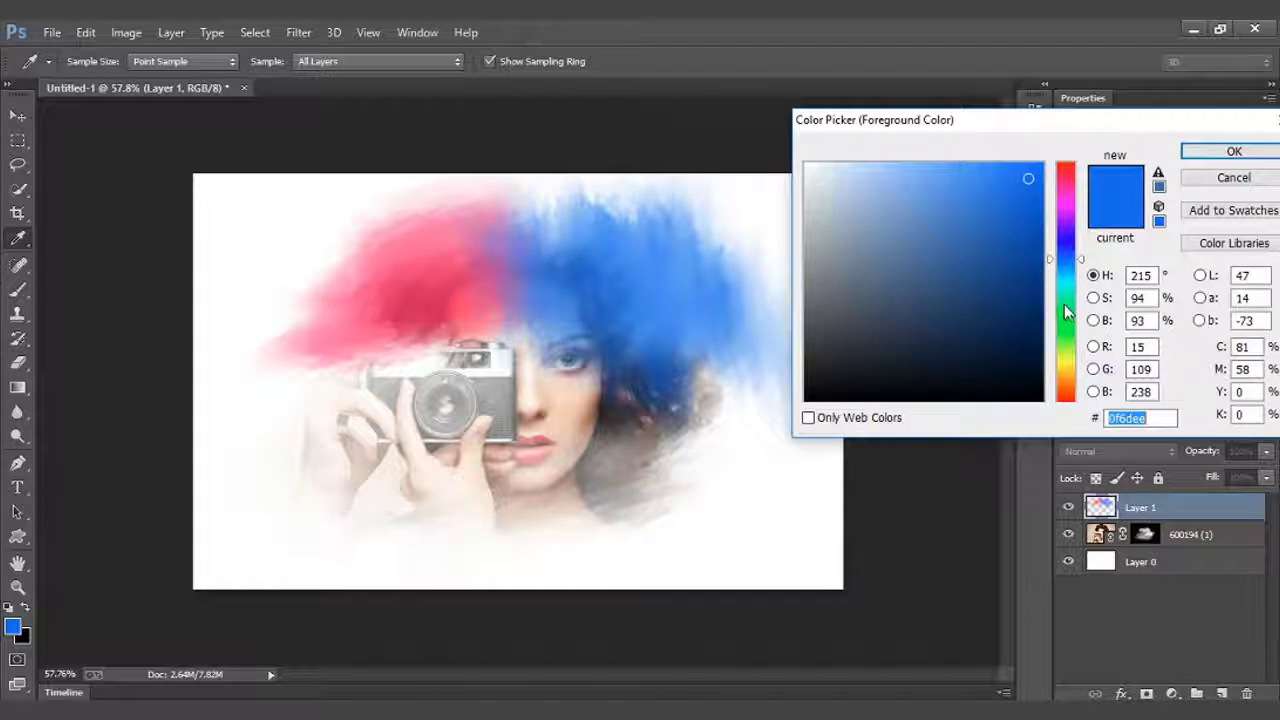
# Set the painting colour to yellow and paint over the camera and hands.
pyautogui.click(1065, 303)
pyautogui.click(1065, 353)
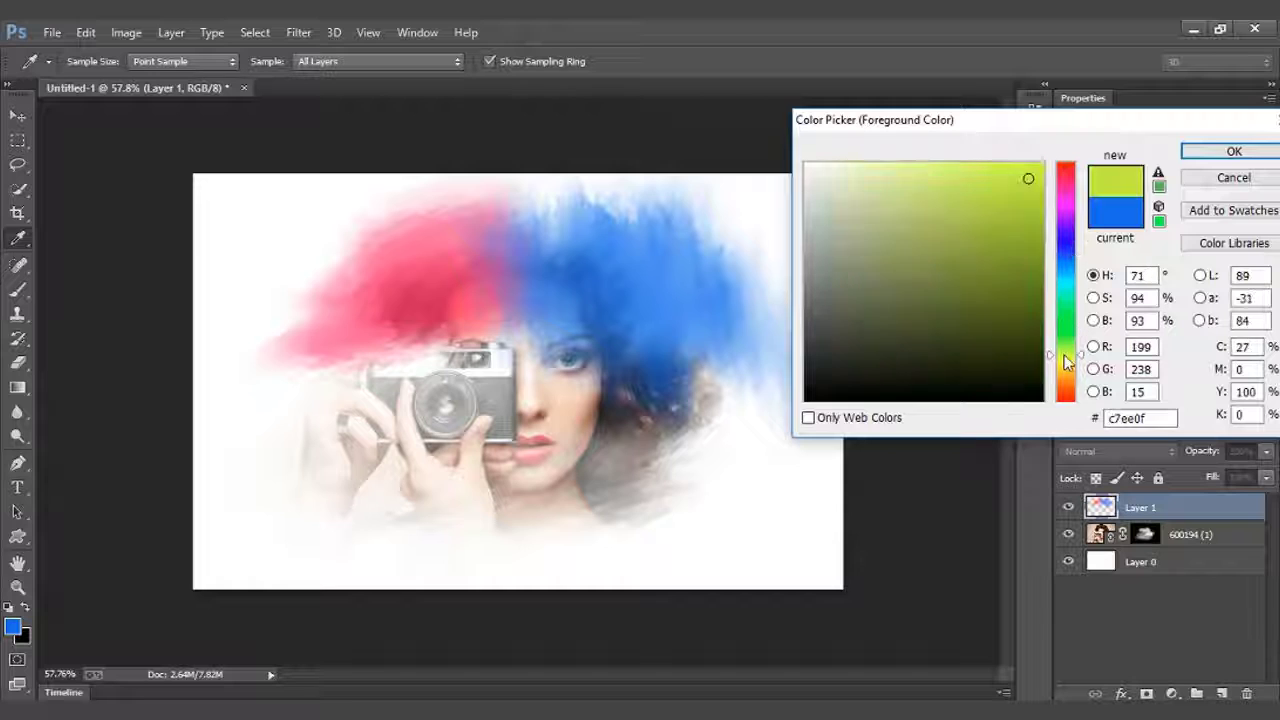
pyautogui.click(1230, 152)
pyautogui.press('b')
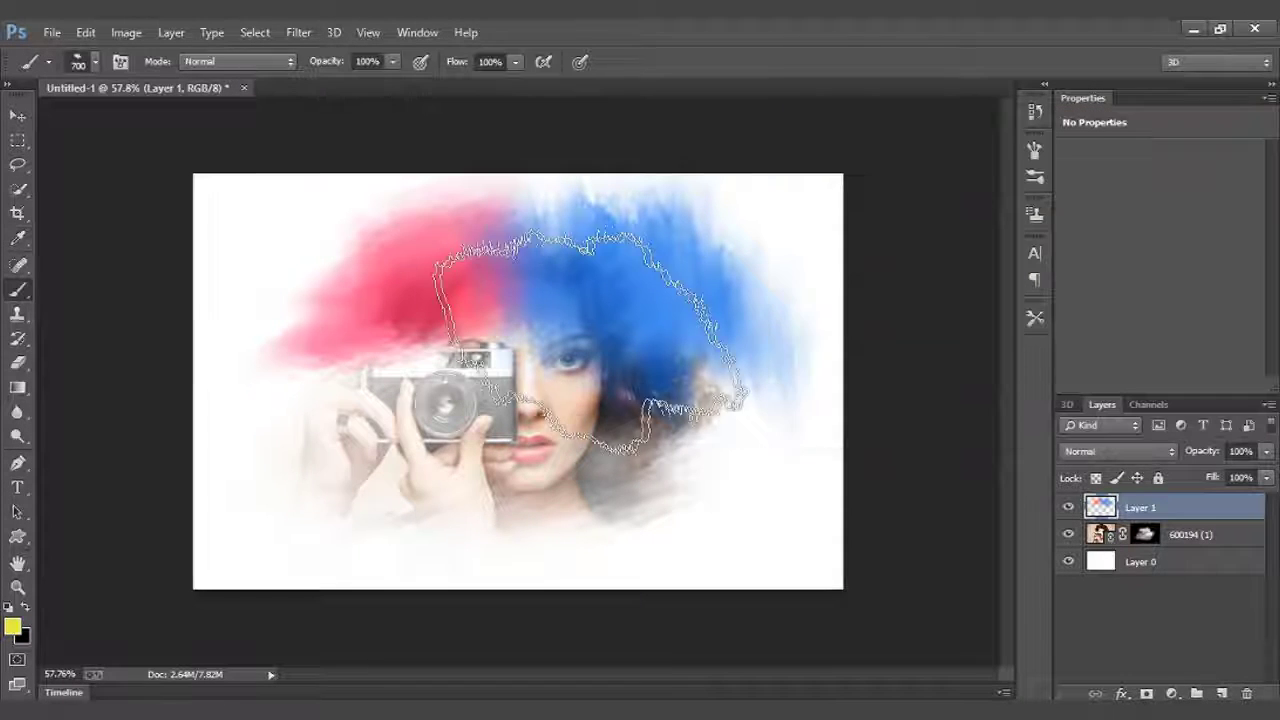
pyautogui.rightClick(416, 322)
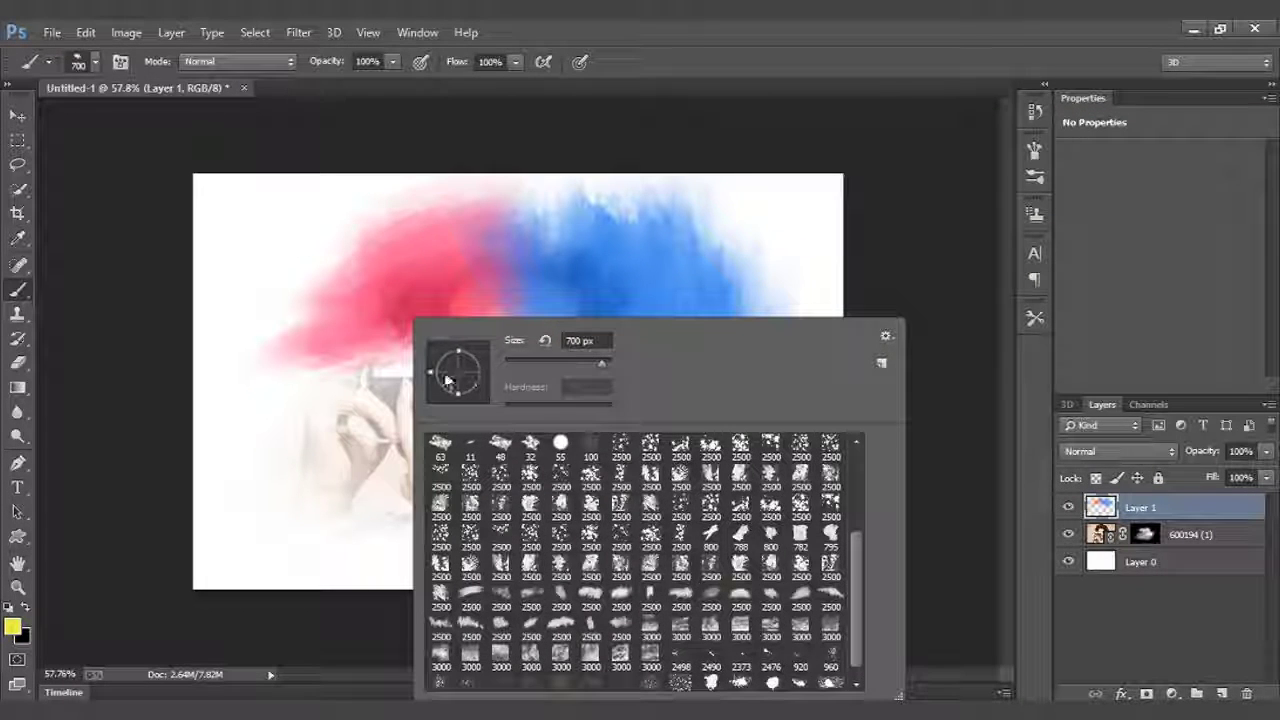
pyautogui.click(914, 28)
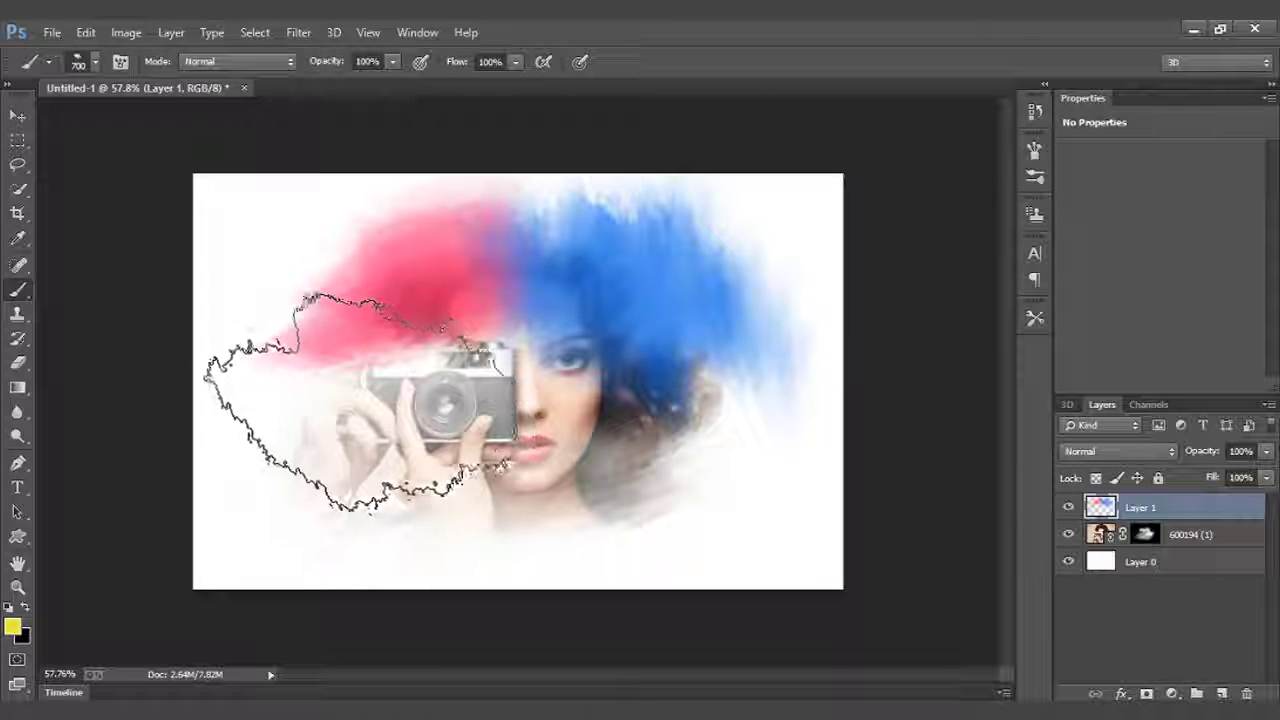
pyautogui.moveTo(371, 429); pyautogui.dragTo(385, 445)
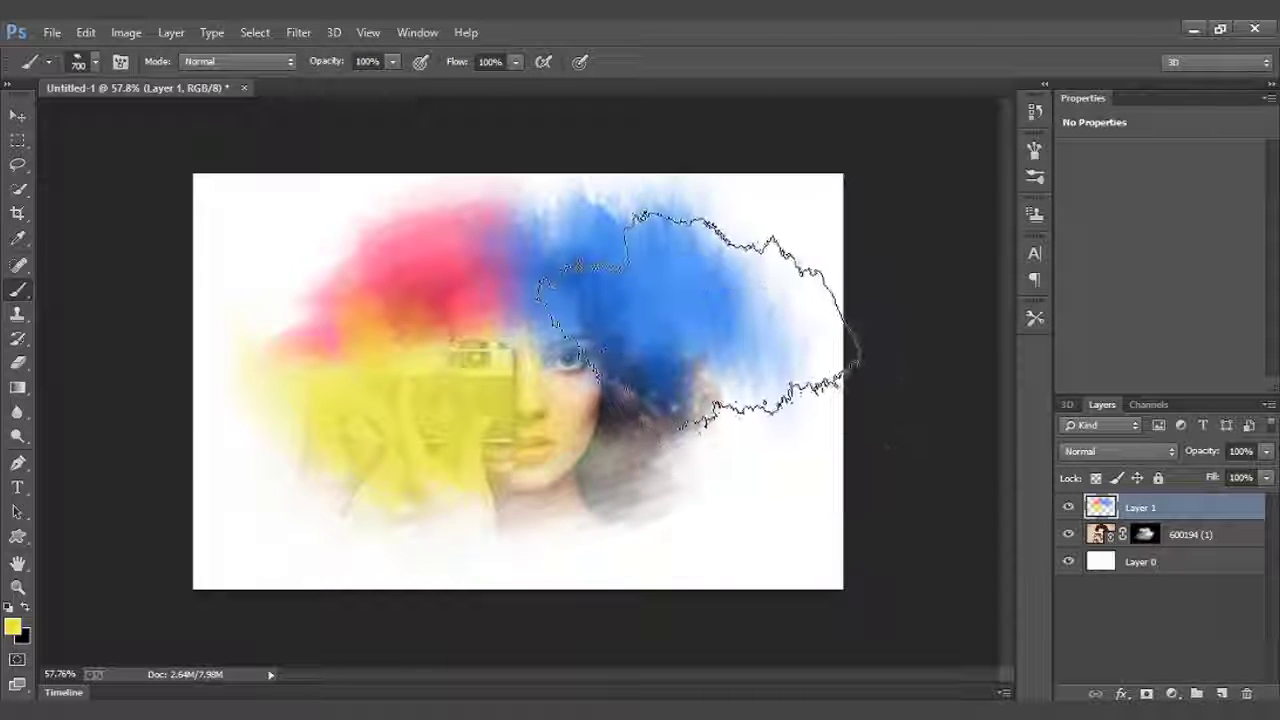
# With a large streaky brush, paint orange across the lower right hair.
pyautogui.rightClick(714, 319)
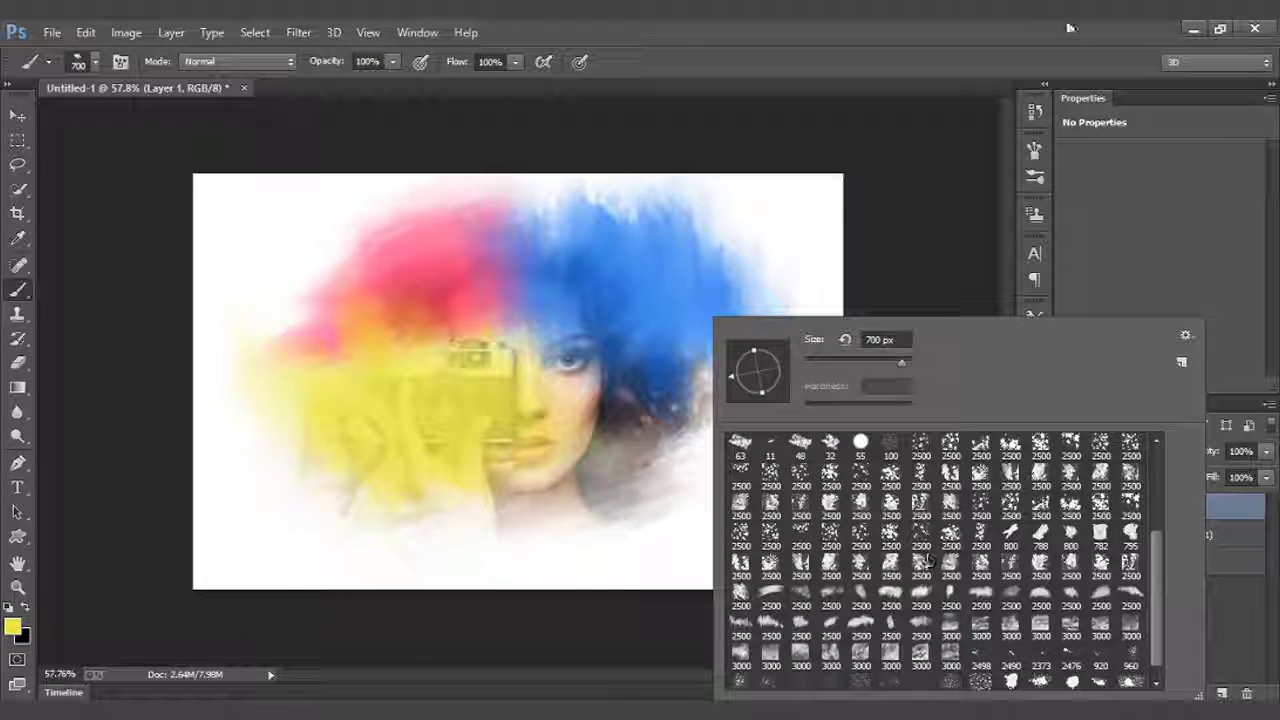
pyautogui.doubleClick(890, 598)
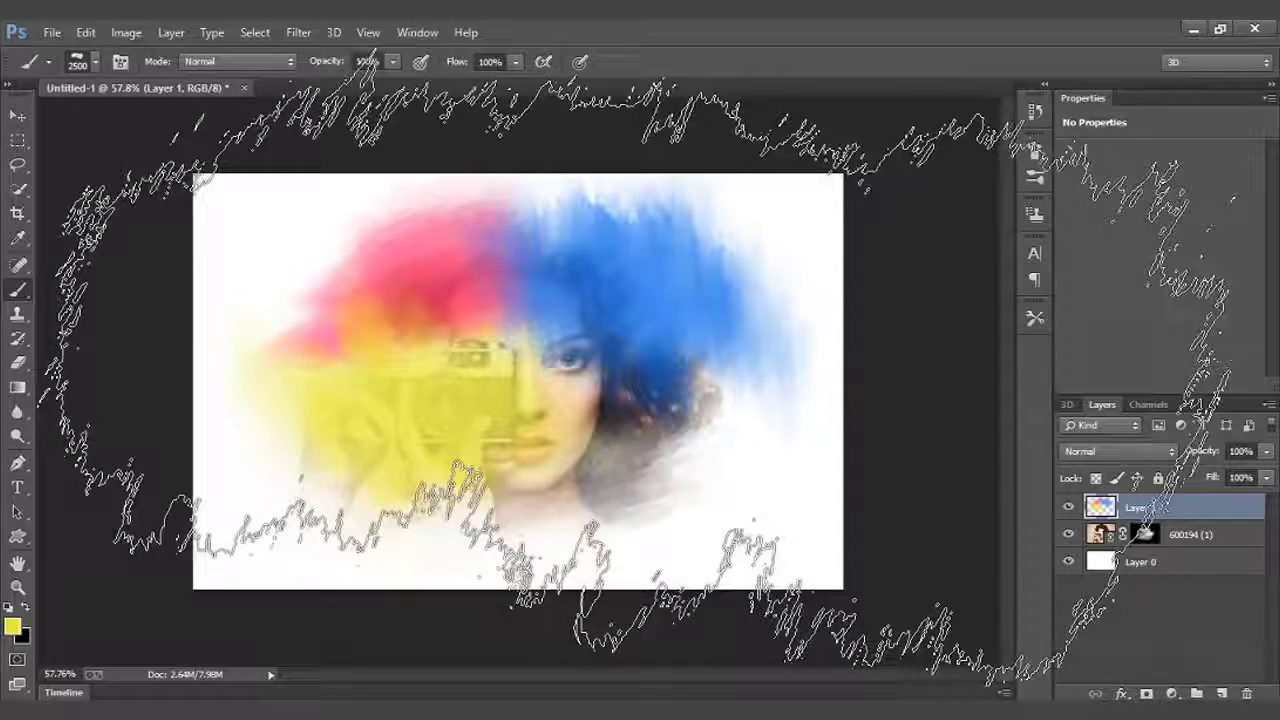
pyautogui.press('[')
pyautogui.press('[')
pyautogui.press('[')
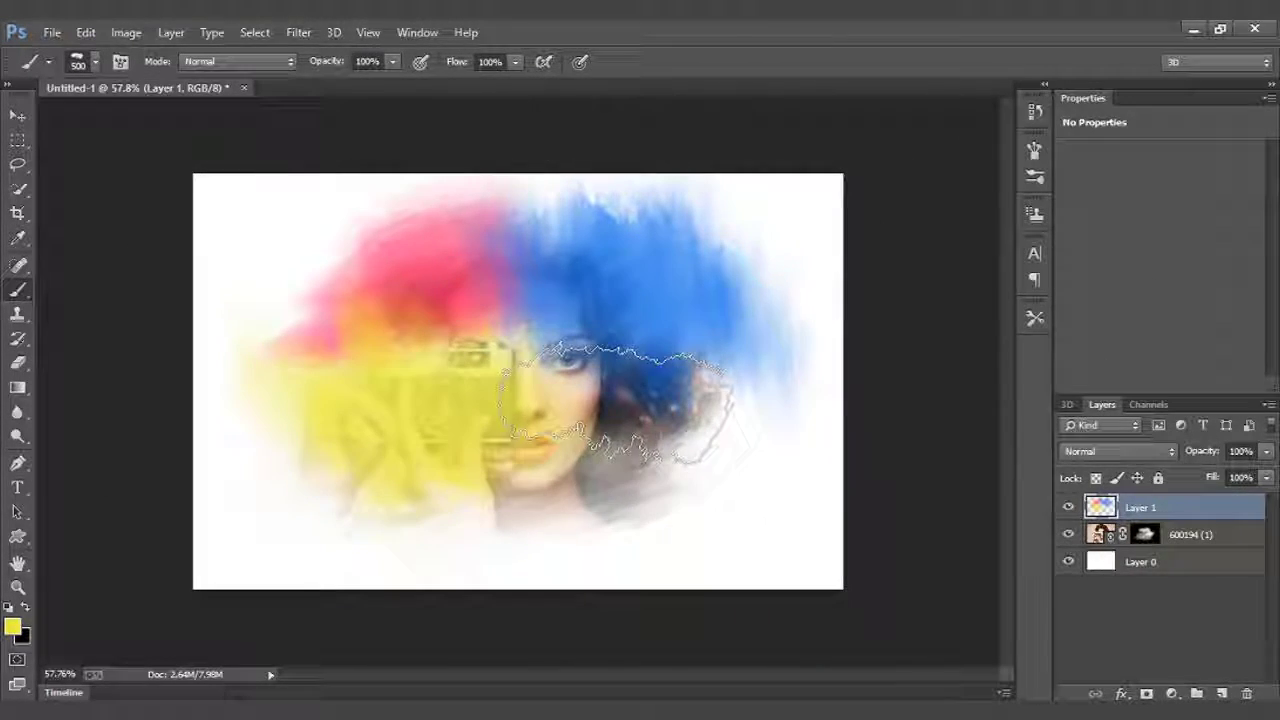
pyautogui.press(']')
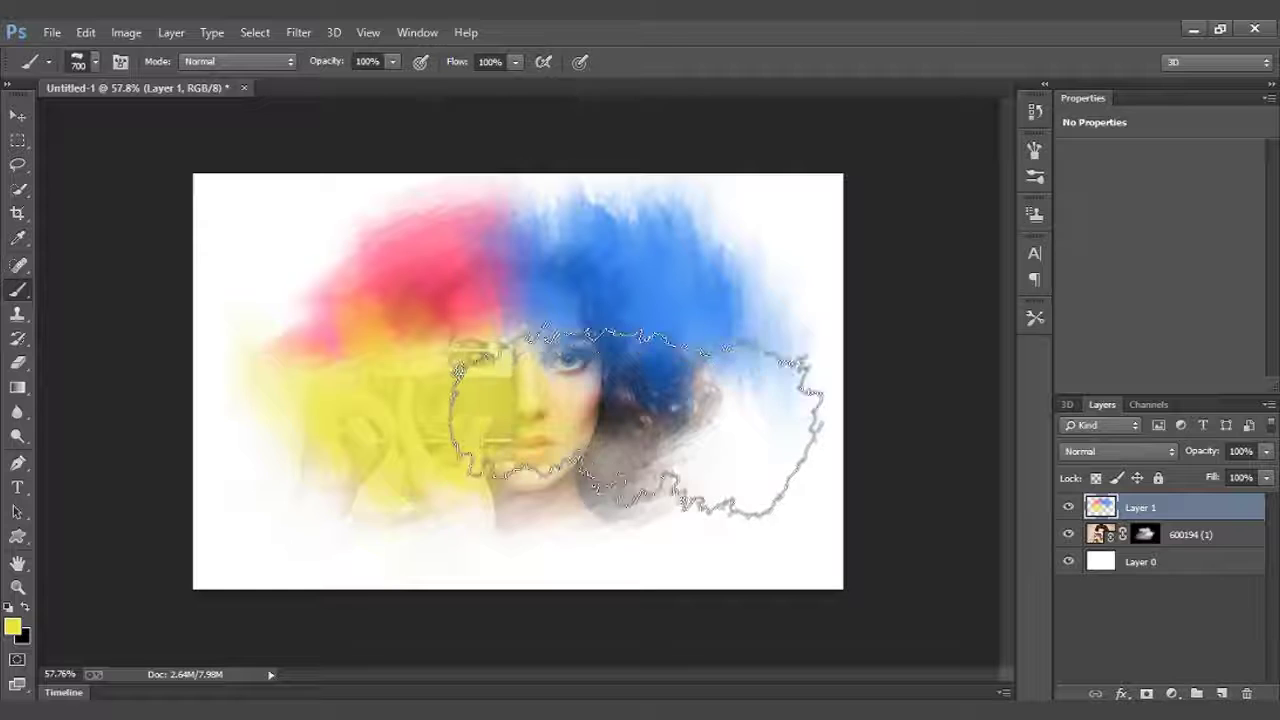
pyautogui.click(12, 627)
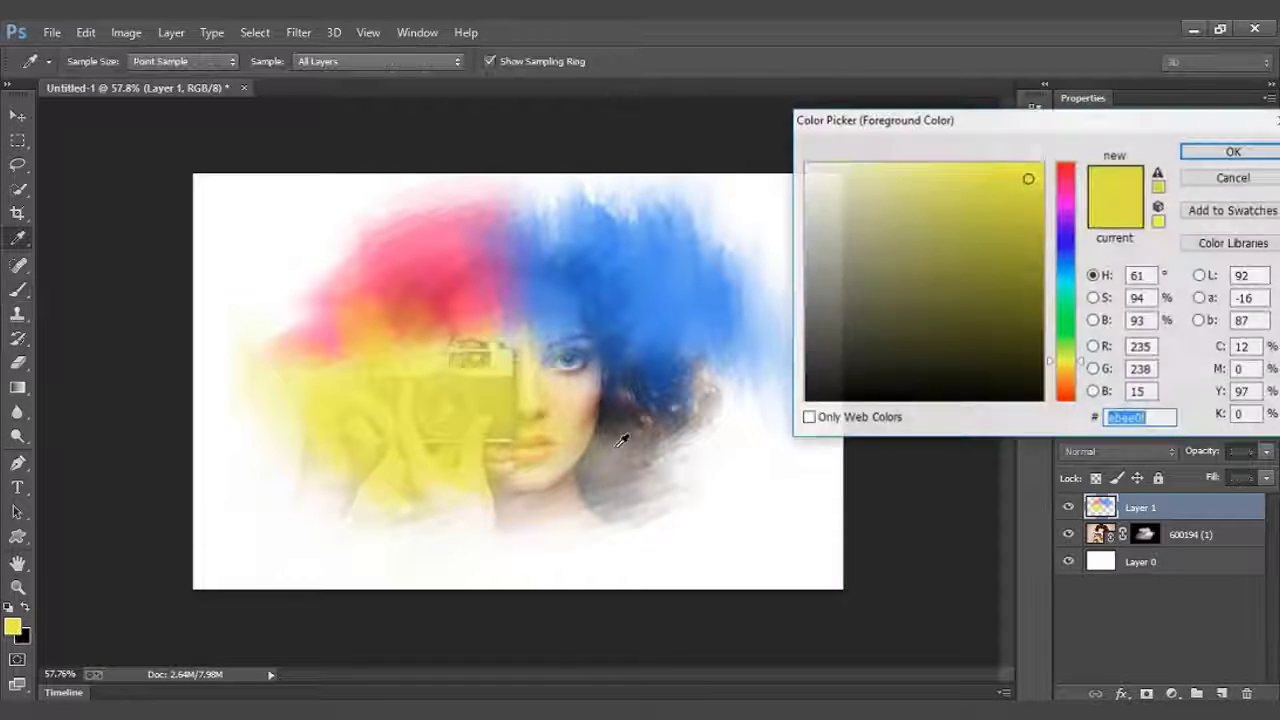
pyautogui.moveTo(1066, 362); pyautogui.dragTo(1066, 385)
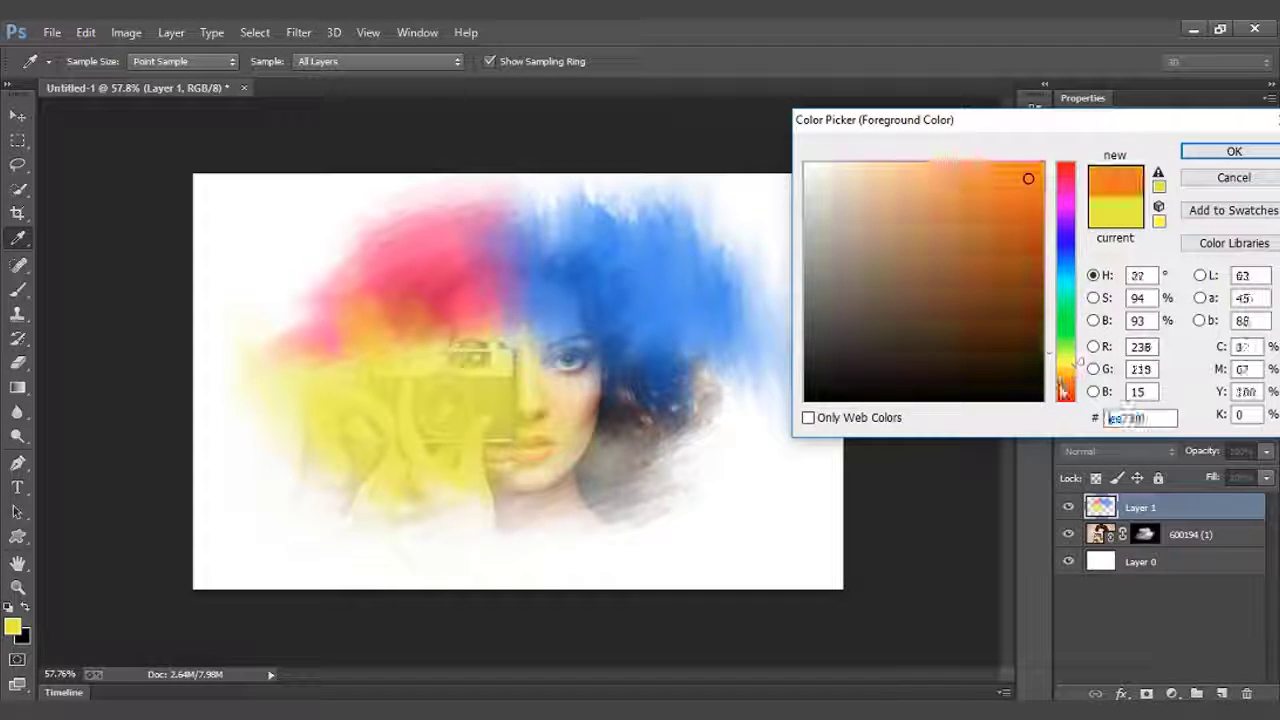
pyautogui.click(1230, 154)
pyautogui.moveTo(770, 400); pyautogui.dragTo(530, 420)
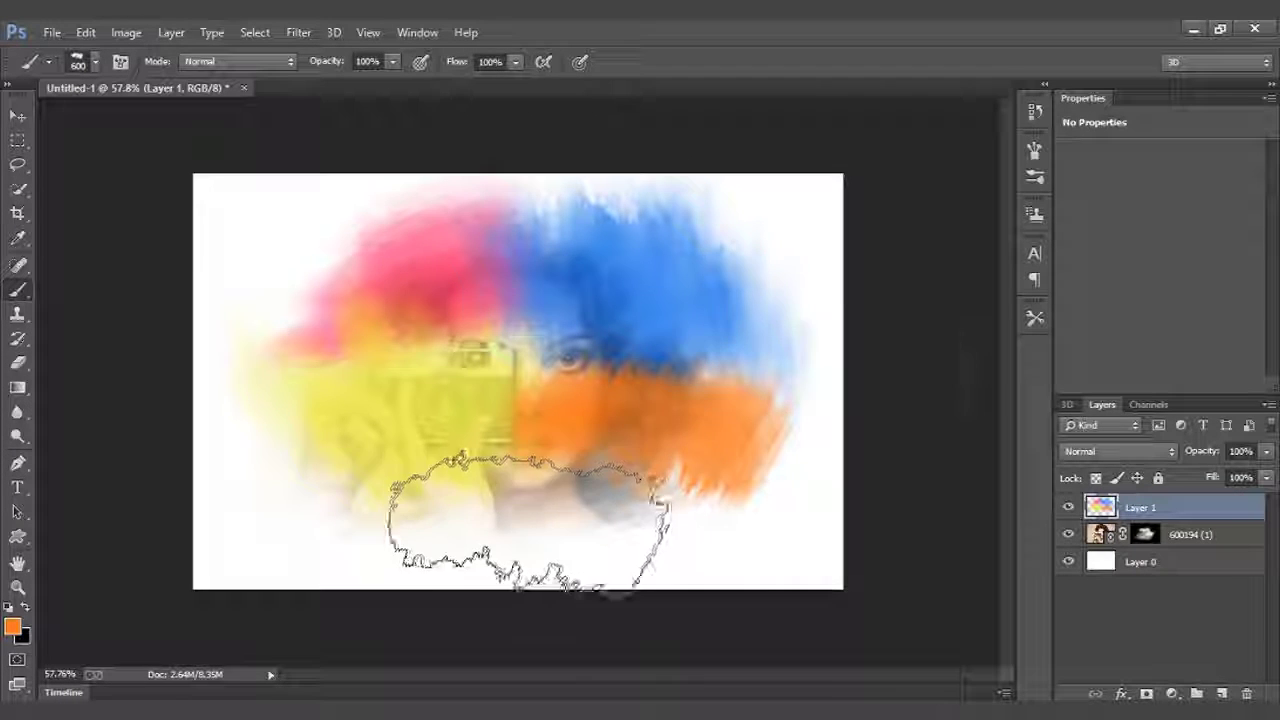
pyautogui.click(1150, 450)
# Compare Layer 1's blend modes, starting from Hue, and settle on Lighten.
pyautogui.click(1104, 445)
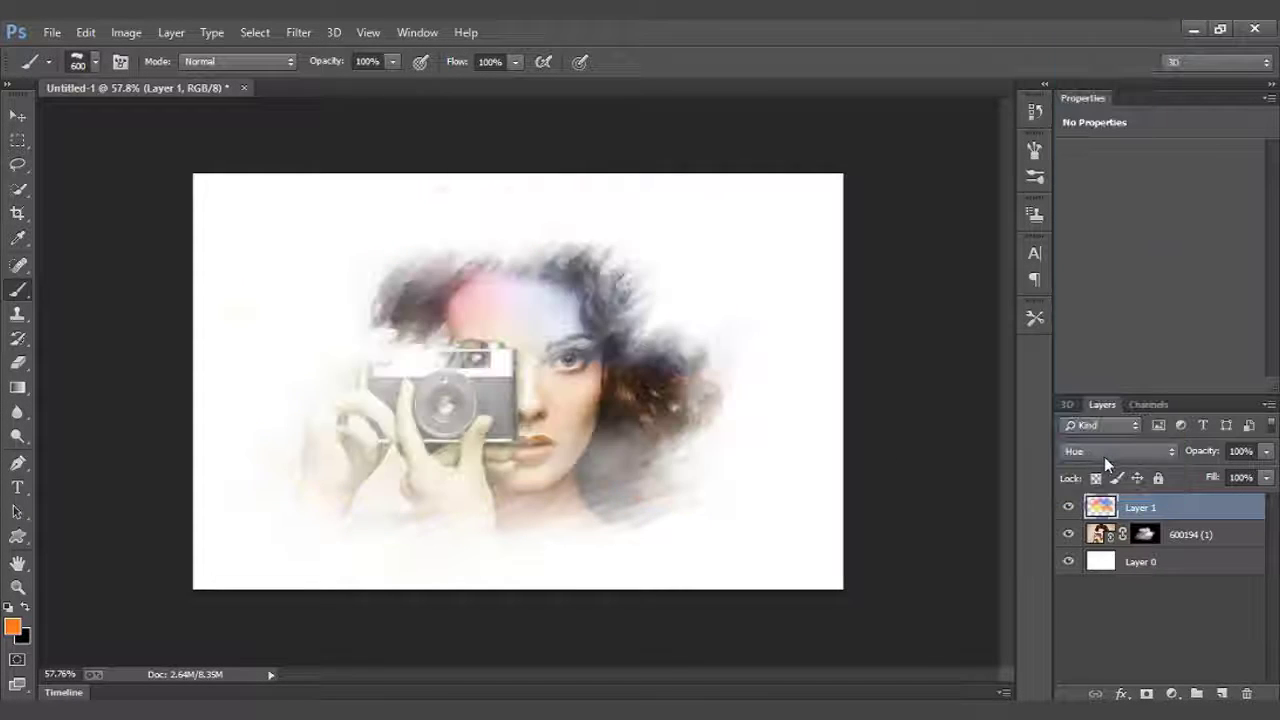
pyautogui.scroll(1, 1104, 456)
pyautogui.scroll(1, 1104, 457)
pyautogui.scroll(2, 1104, 457)
pyautogui.scroll(1, 1104, 457)
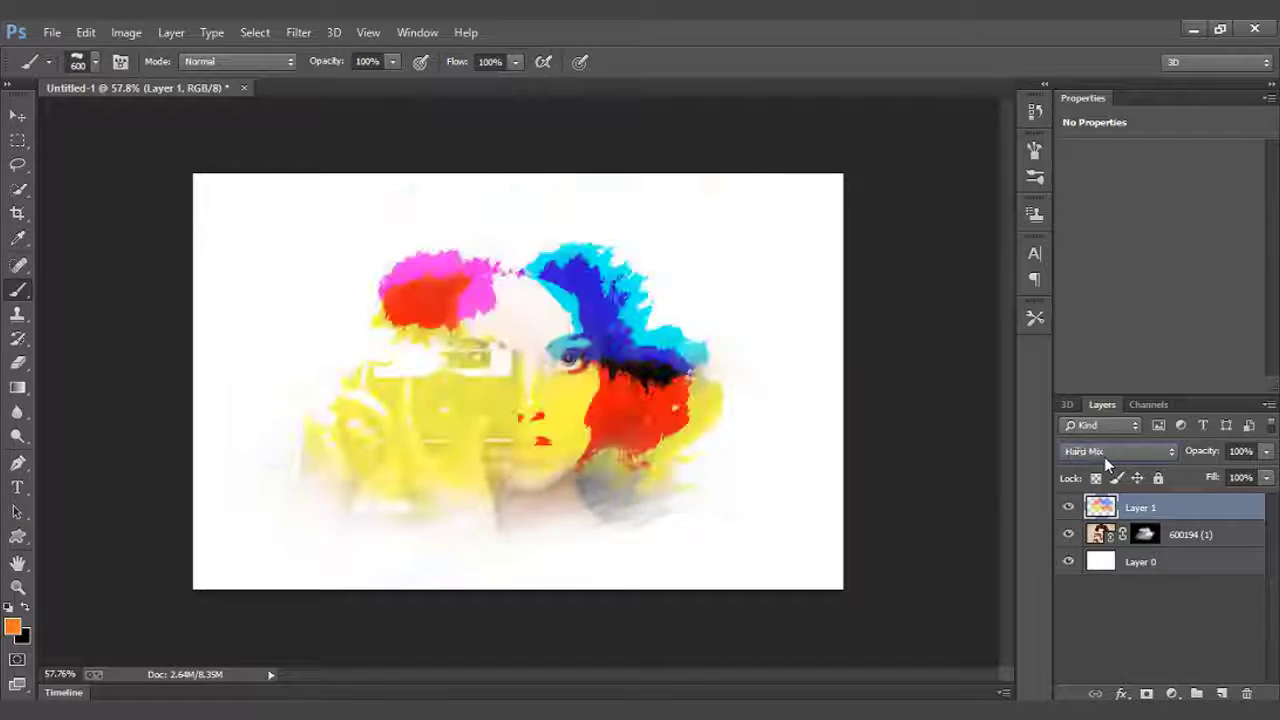
pyautogui.scroll(1, 1104, 457)
pyautogui.scroll(1, 1104, 457)
pyautogui.scroll(2, 1104, 457)
pyautogui.scroll(2, 1104, 457)
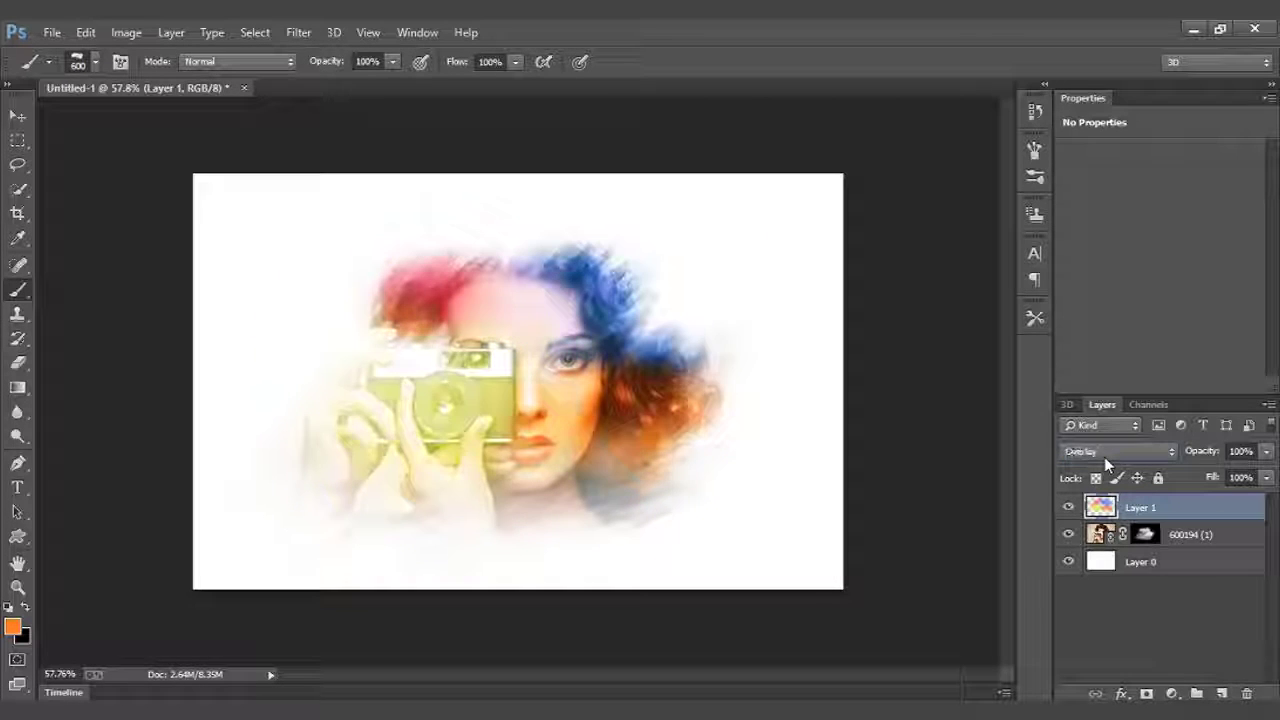
pyautogui.scroll(1, 1104, 457)
pyautogui.scroll(2, 1104, 457)
pyautogui.scroll(1, 1104, 457)
pyautogui.scroll(1, 1104, 457)
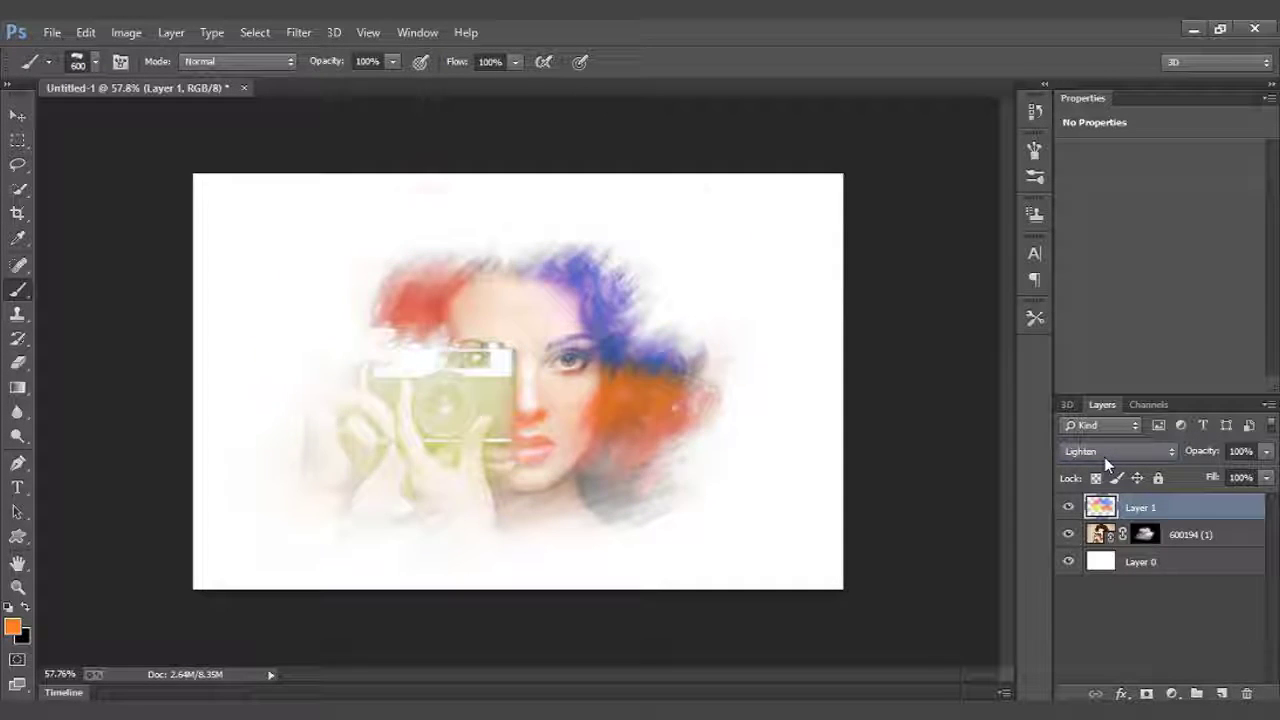
pyautogui.scroll(1, 1104, 457)
pyautogui.scroll(-1, 1104, 457)
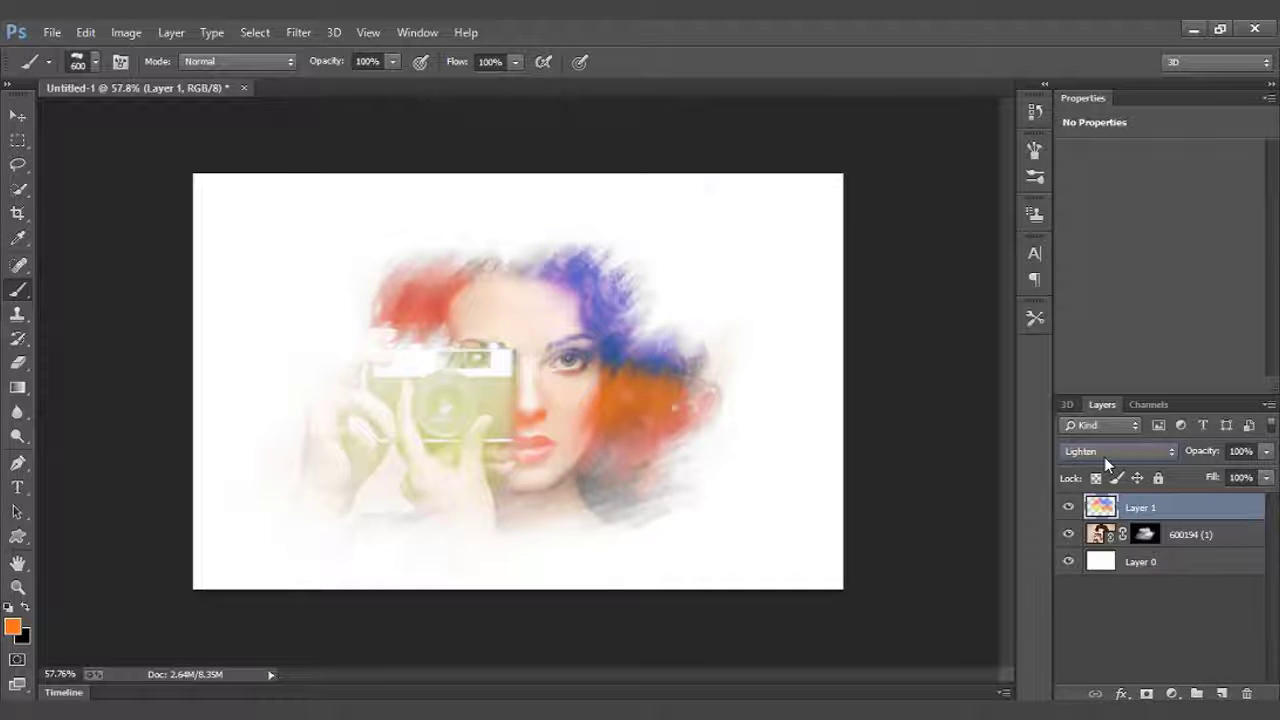
pyautogui.scroll(1, 1104, 457)
pyautogui.scroll(1, 1104, 457)
pyautogui.scroll(1, 1104, 457)
pyautogui.scroll(2, 1104, 457)
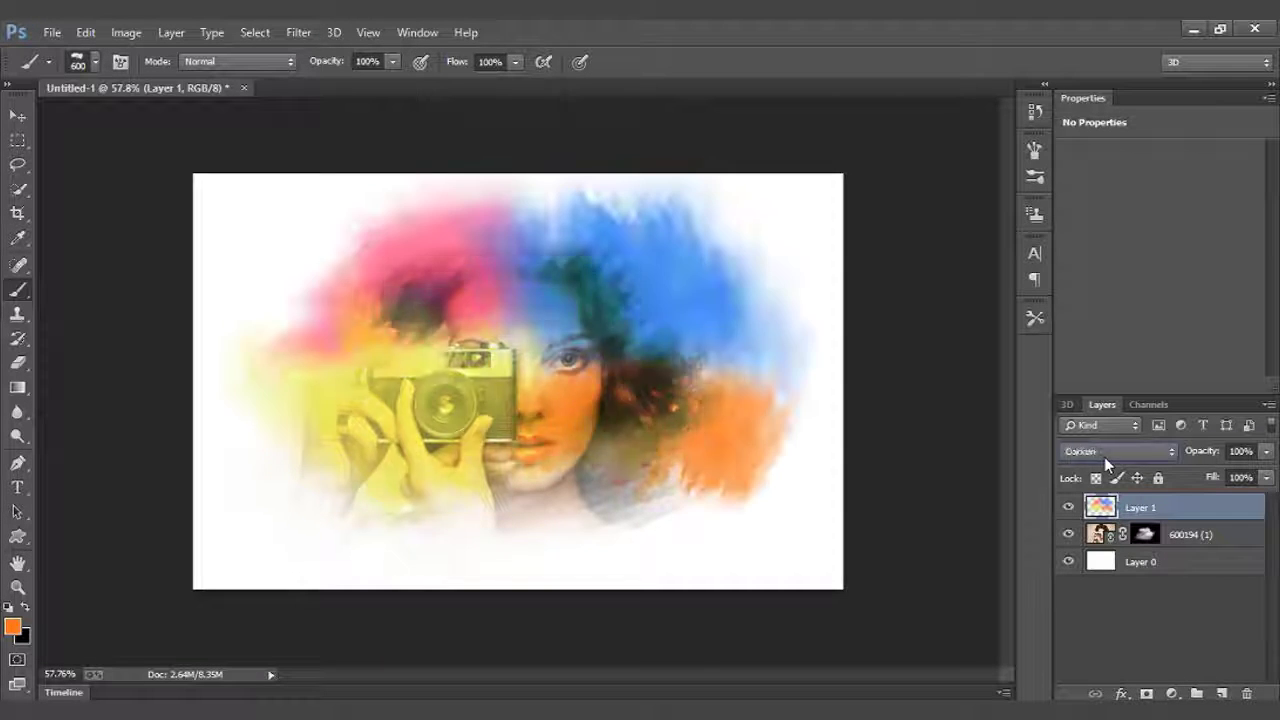
pyautogui.scroll(1, 1104, 457)
pyautogui.scroll(1, 1104, 457)
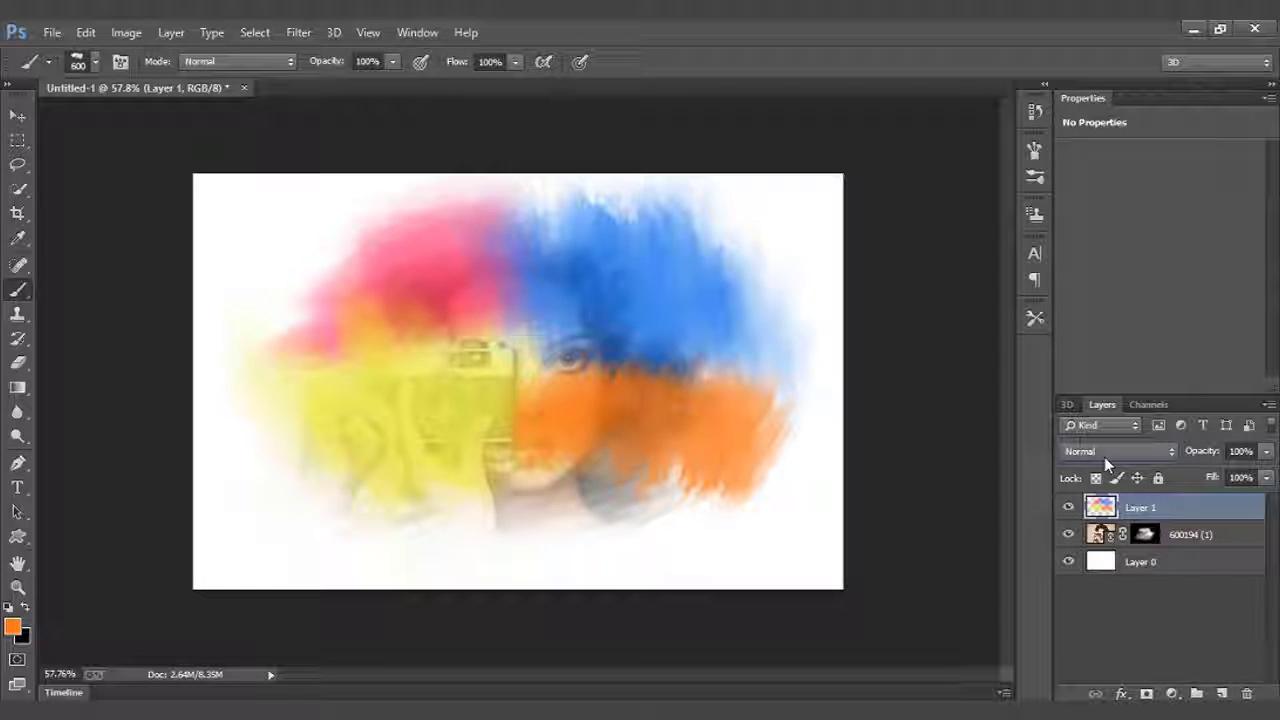
pyautogui.scroll(-3, 1104, 456)
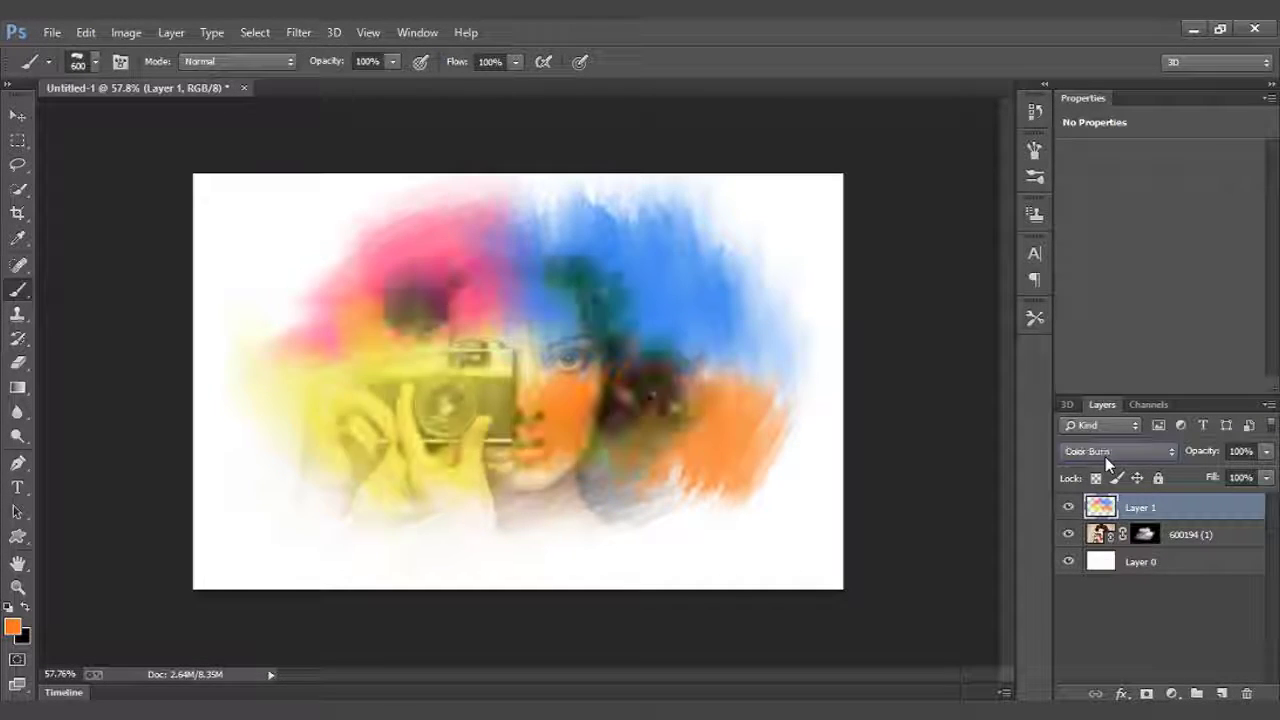
pyautogui.scroll(-2, 1105, 457)
pyautogui.scroll(-1, 1105, 457)
pyautogui.scroll(-2, 1105, 457)
pyautogui.scroll(1, 1105, 457)
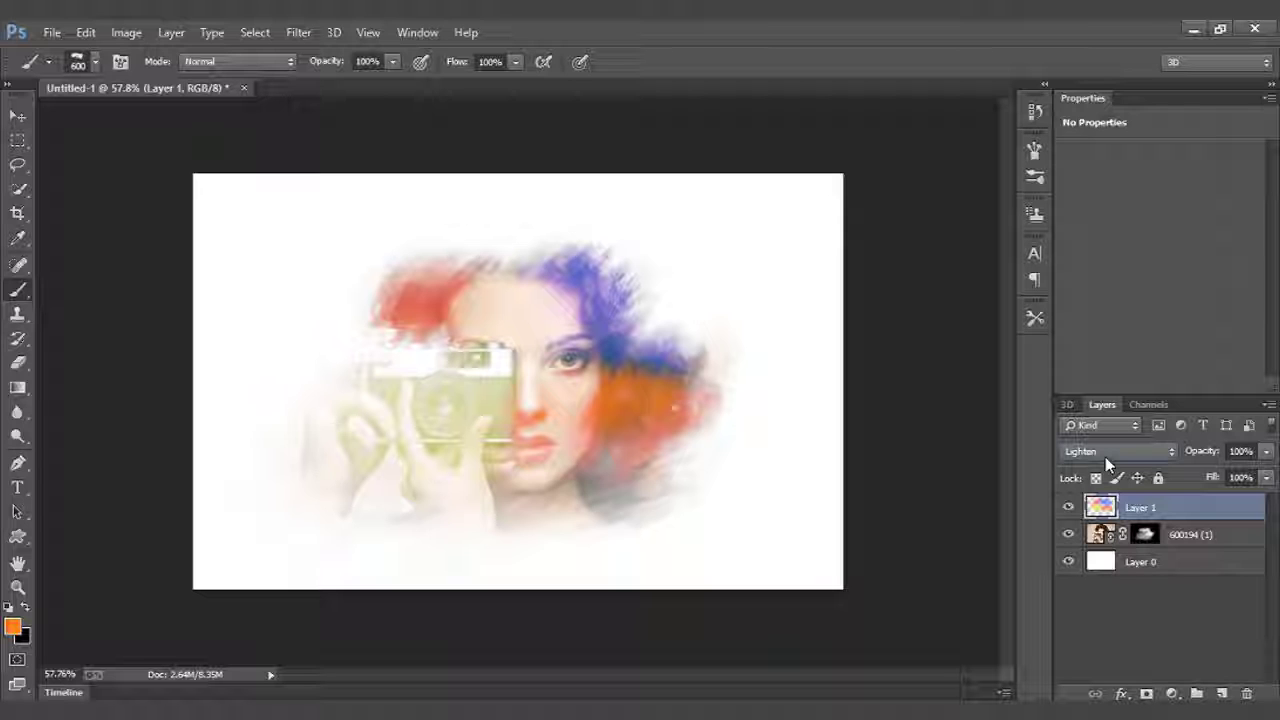
# Brush white on the 600194 layer mask over the camera, hands and curly hair.
pyautogui.click(1145, 534)
pyautogui.keyDown('ctrl'); pyautogui.click(1145, 534); pyautogui.keyUp('ctrl')
pyautogui.moveTo(461, 391)
pyautogui.mouseDown()
pyautogui.moveTo(637, 481)
pyautogui.moveTo(561, 310)
pyautogui.mouseUp()
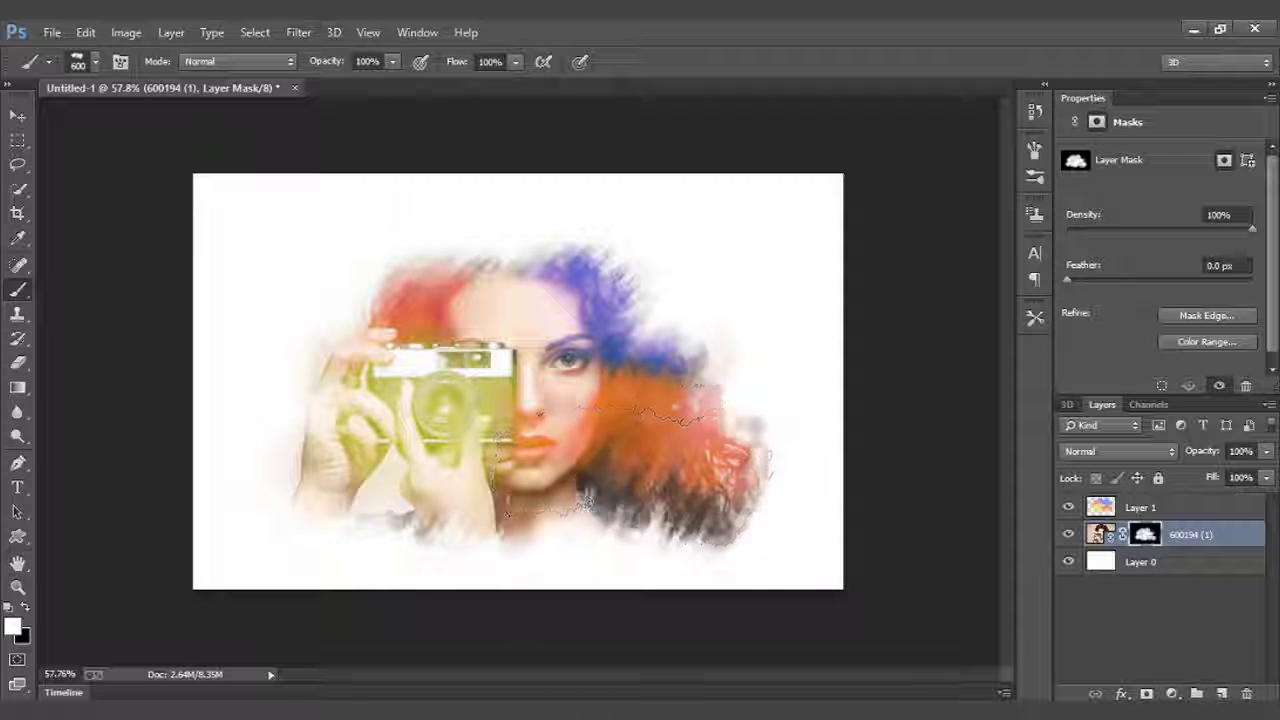
pyautogui.moveTo(429, 342)
pyautogui.mouseDown()
pyautogui.moveTo(383, 293)
pyautogui.moveTo(414, 407)
pyautogui.moveTo(440, 400)
pyautogui.mouseUp()
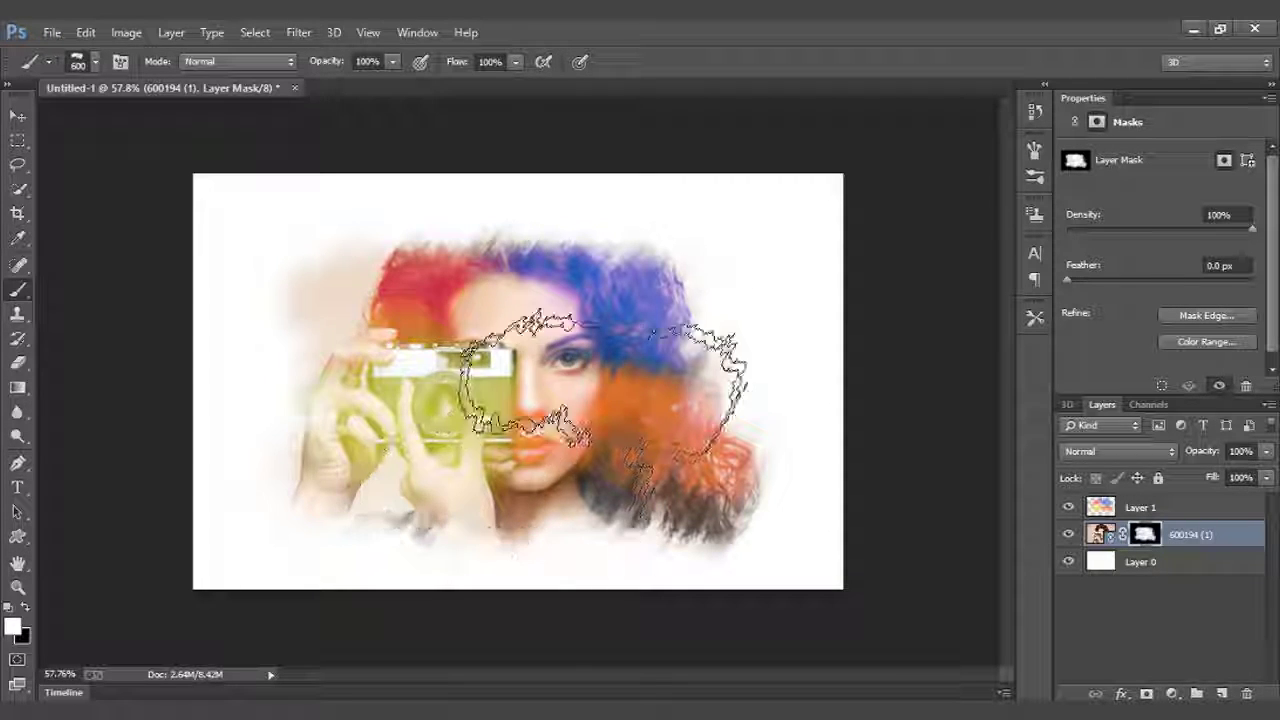
pyautogui.scroll(-2, 565, 375)
pyautogui.scroll(2, 565, 375)
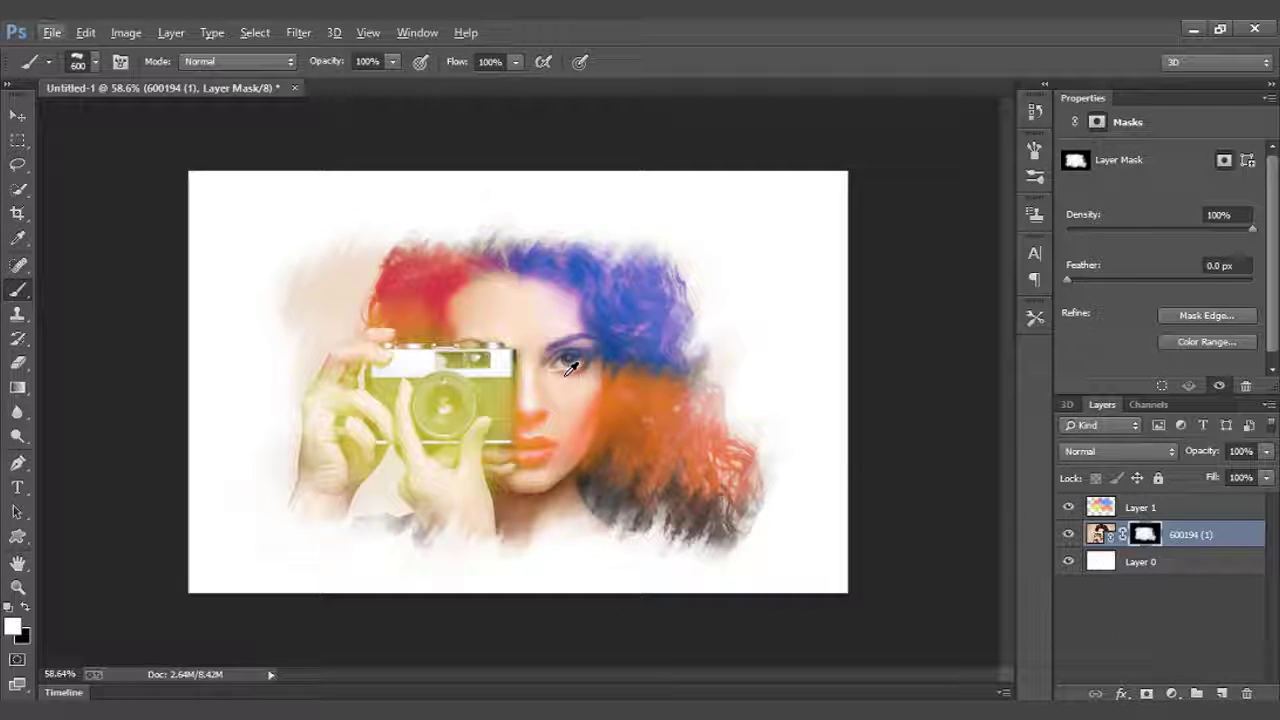
# Add a light grey Solid Color fill layer (Color Fill 1) above Layer 0.
pyautogui.click(1140, 561)
pyautogui.click(1172, 693)
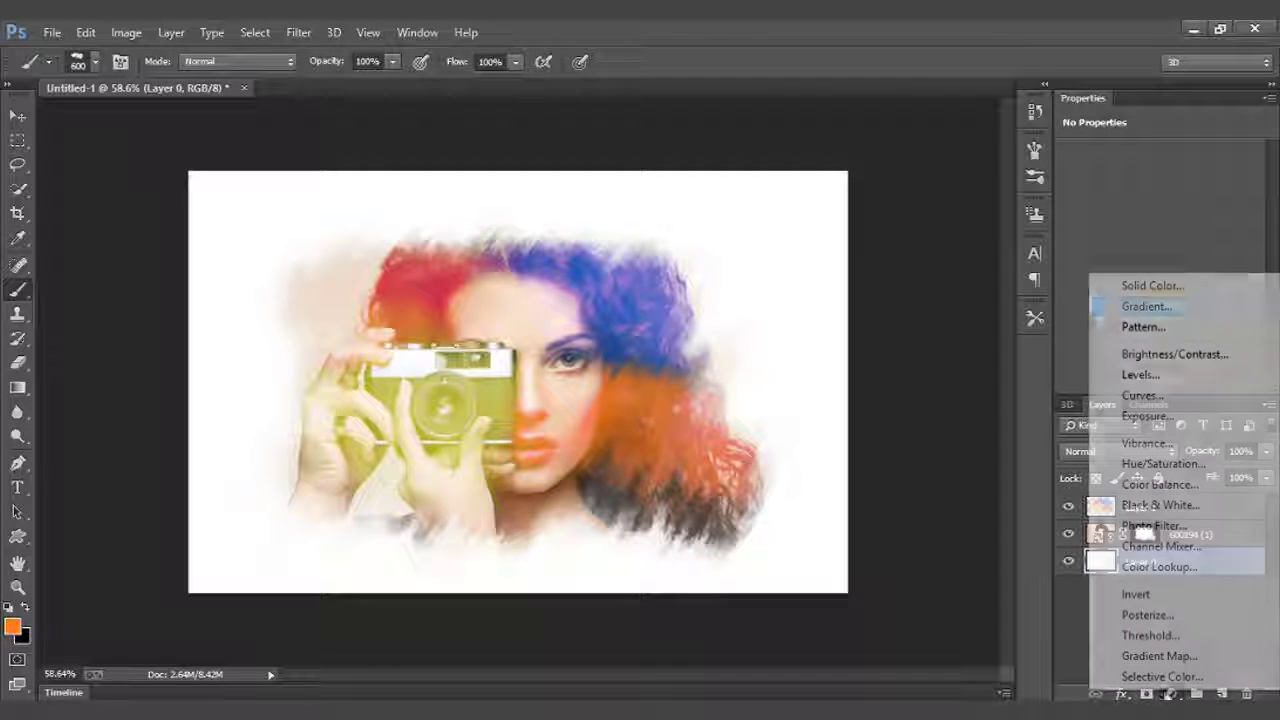
pyautogui.click(1150, 286)
pyautogui.click(919, 237)
pyautogui.moveTo(919, 237); pyautogui.dragTo(849, 240)
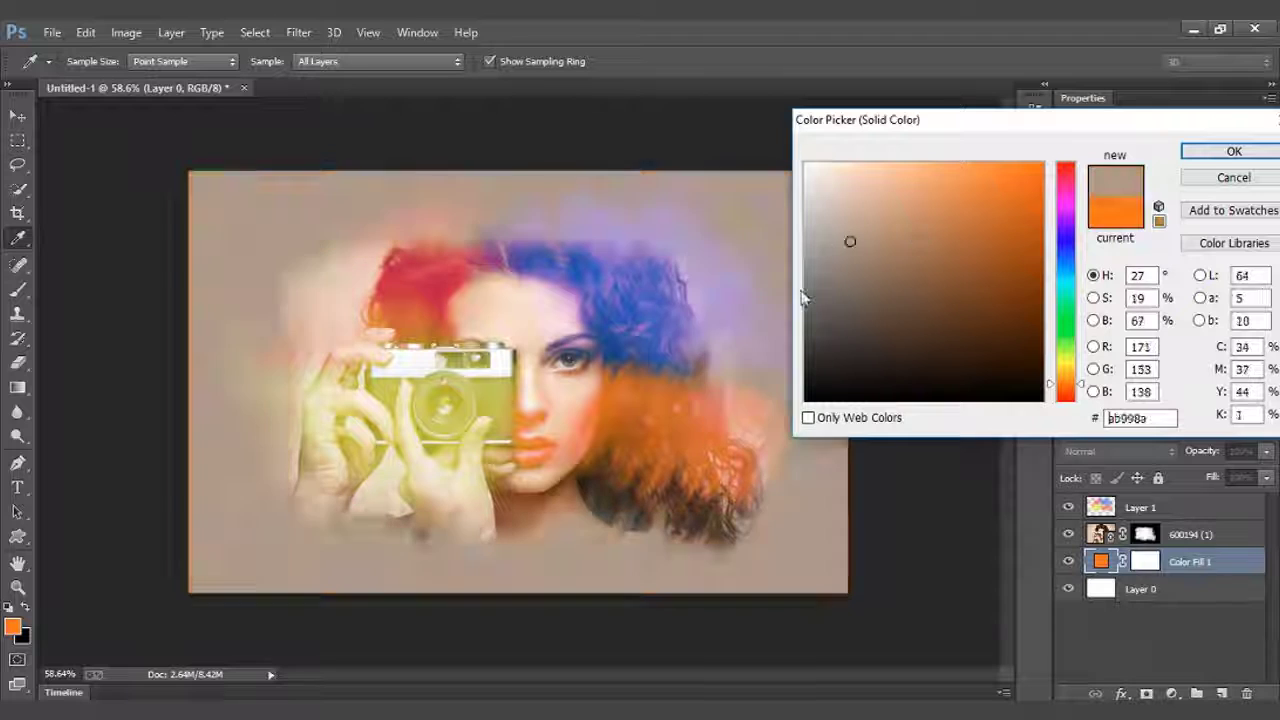
pyautogui.click(807, 335)
pyautogui.moveTo(808, 328); pyautogui.dragTo(806, 391)
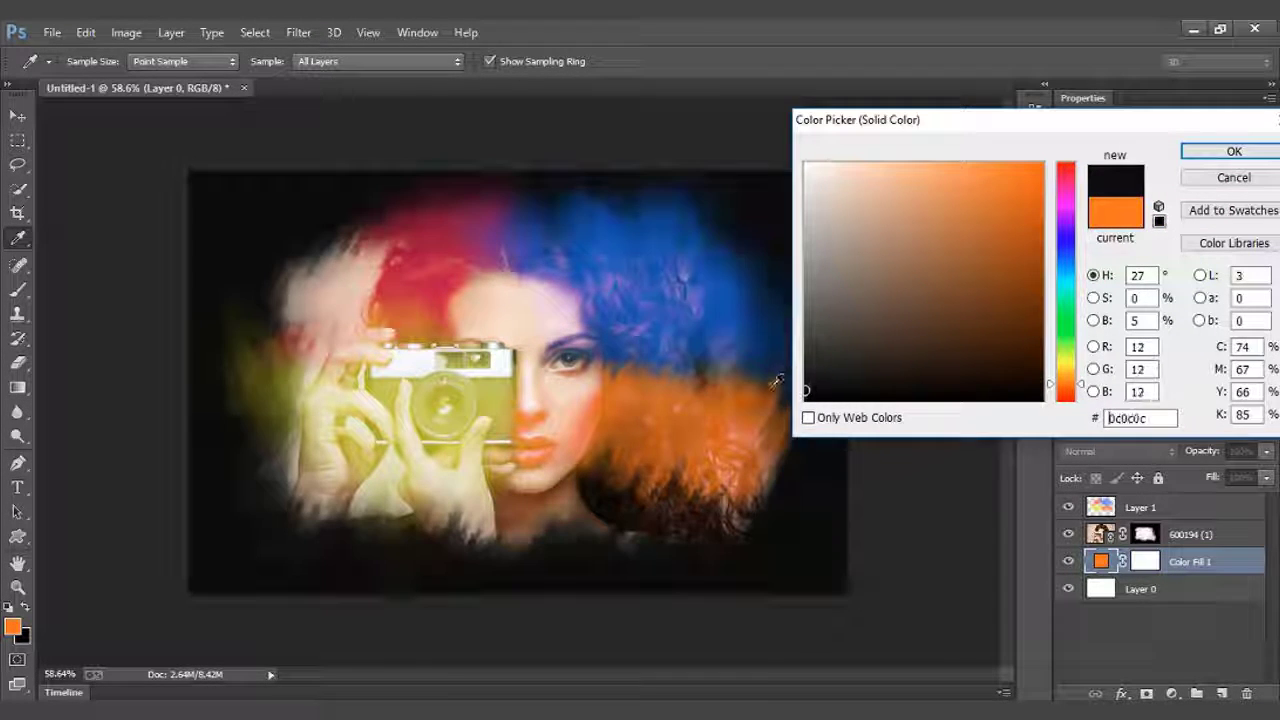
pyautogui.moveTo(808, 234)
pyautogui.mouseDown()
pyautogui.moveTo(818, 261)
pyautogui.moveTo(807, 250)
pyautogui.mouseUp()
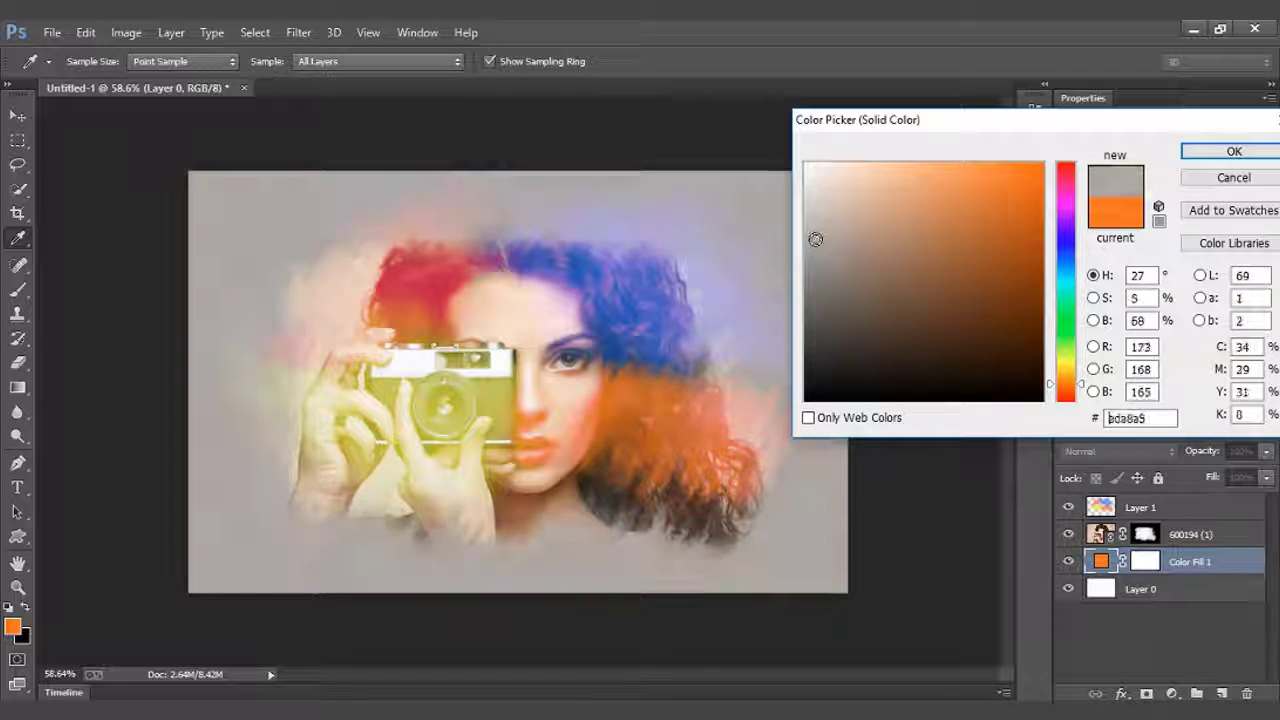
pyautogui.click(1223, 154)
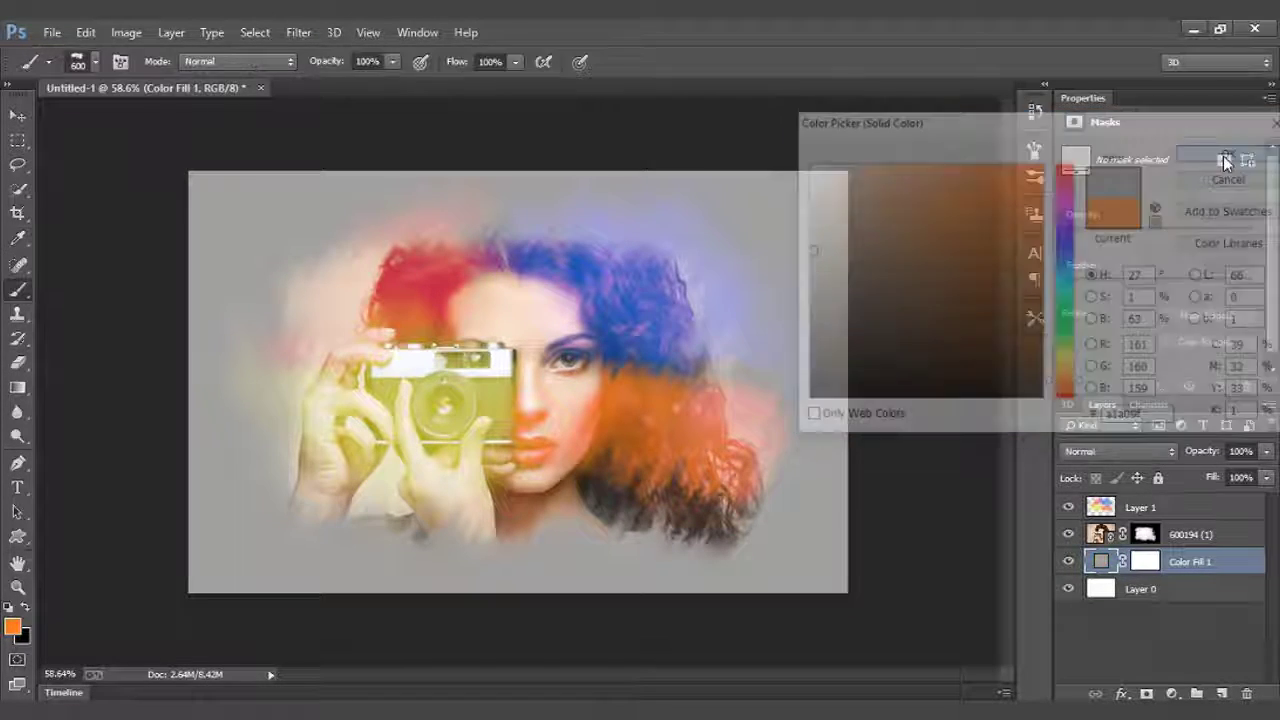